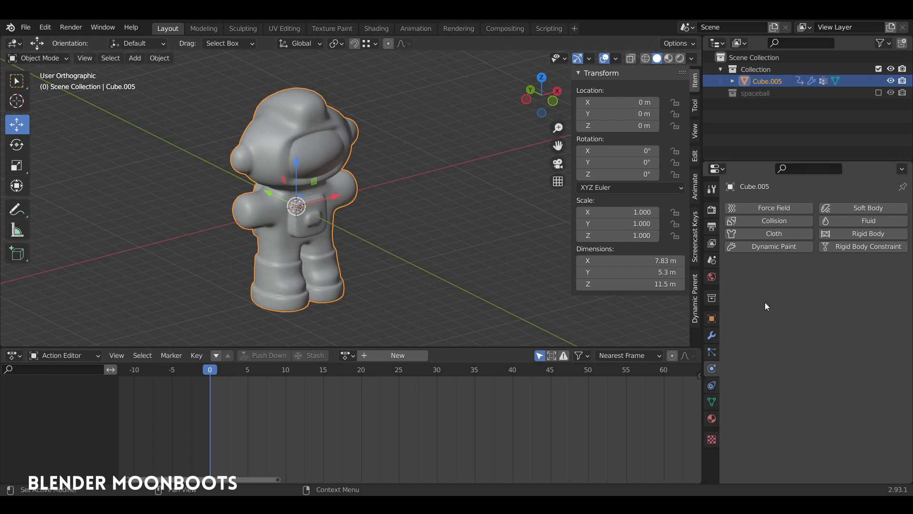
- Make Cube.005 an Active rigid body with 1 kg mass and a Convex Hull shape
left_click(847, 236)
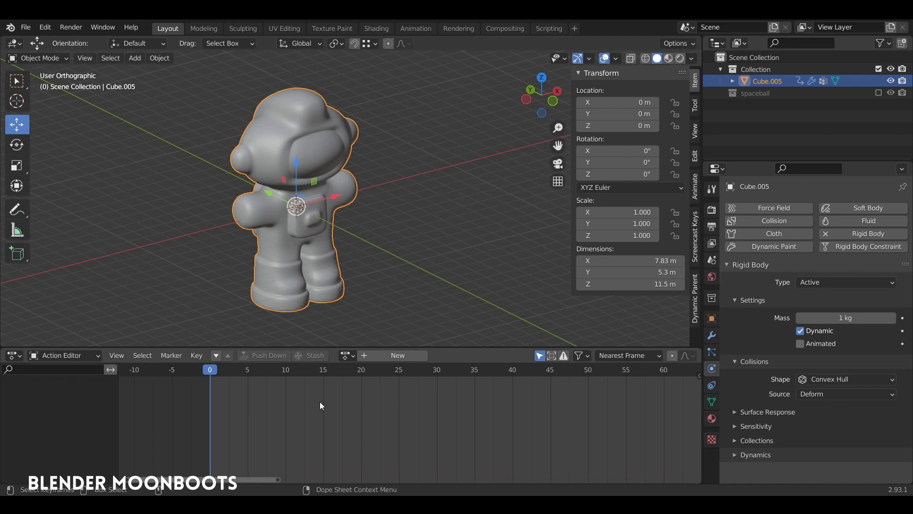
left_click(60, 354)
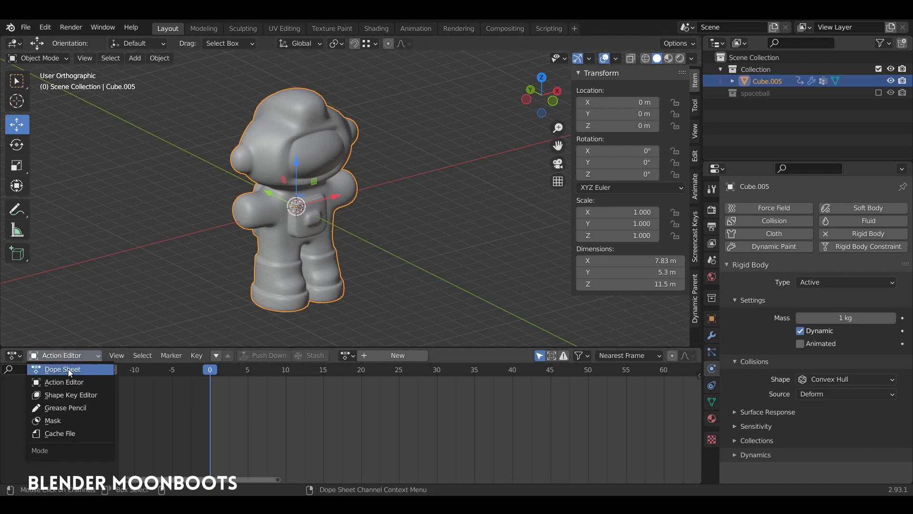
left_click(68, 383)
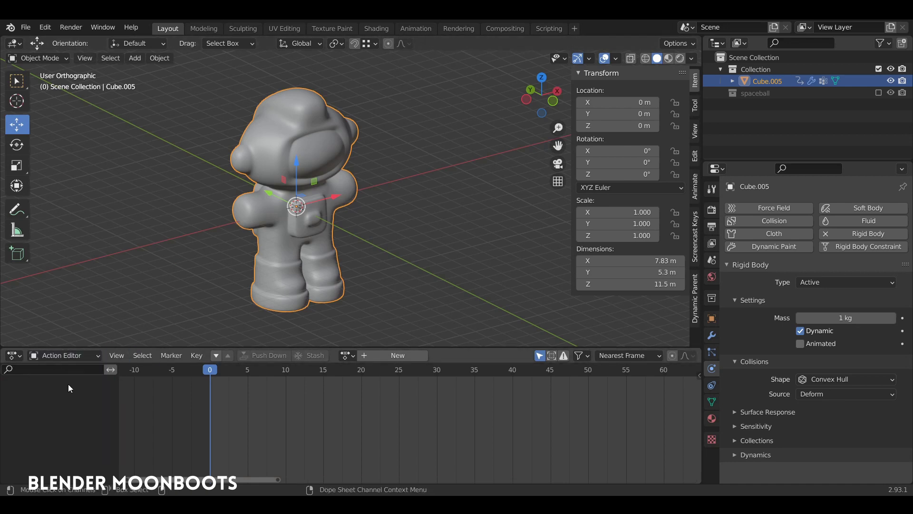
middle_click_drag(328, 391, 468, 431, "ctrl")
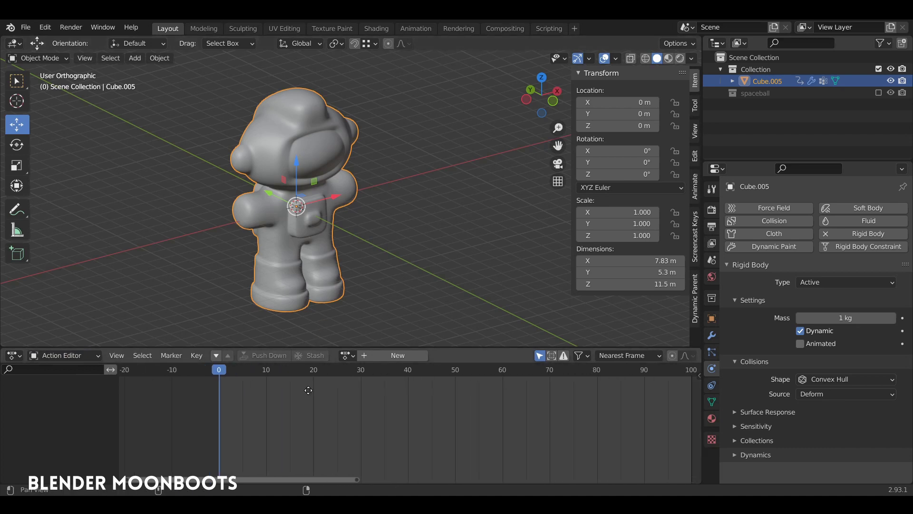
key("space")
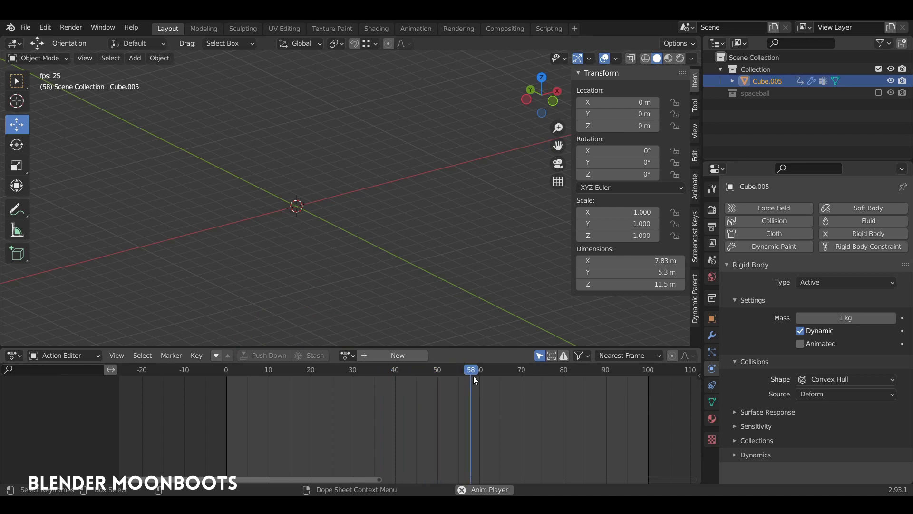
key("space")
left_click_drag(499, 369, 220, 383)
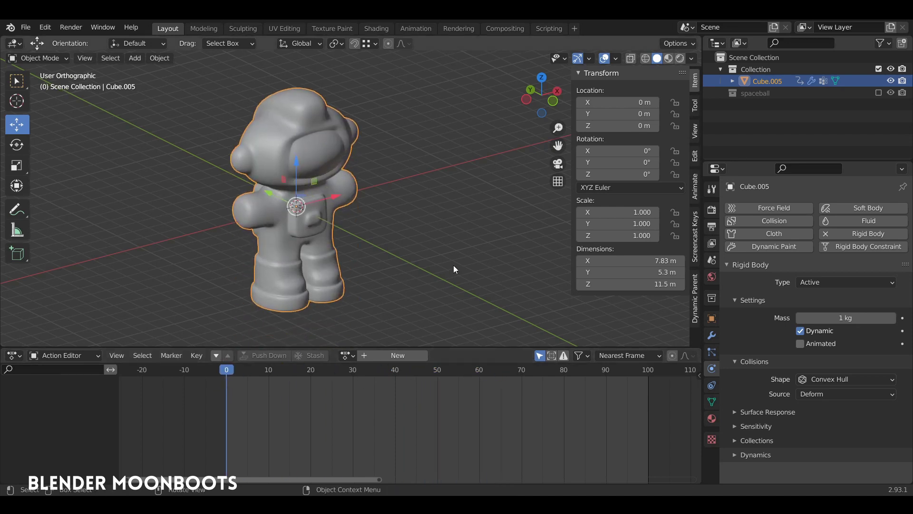
mouse_move(398, 236)
middle_mouse_down()
mouse_move(379, 231)
mouse_move(397, 235)
middle_mouse_up()
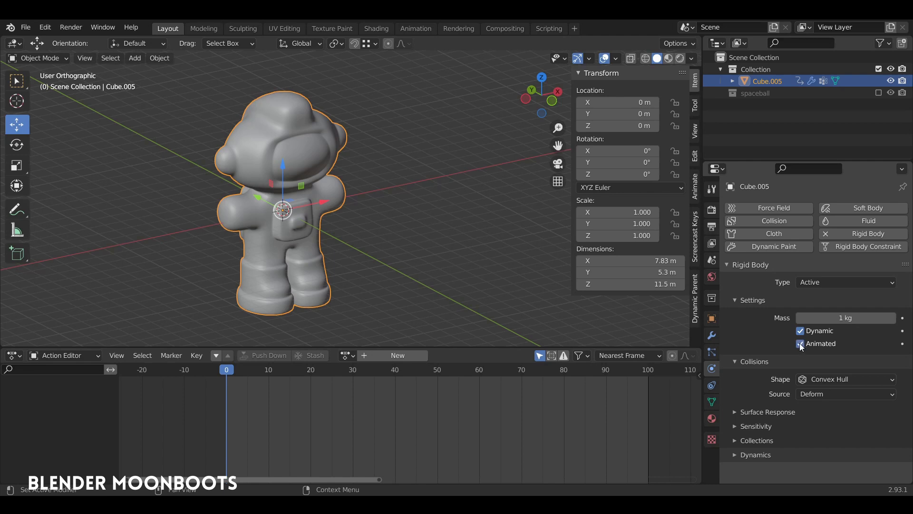
- Key Cube.005's Animated rigid-body setting on at frame 0 and off at frame 5
left_click(800, 345)
key("i")
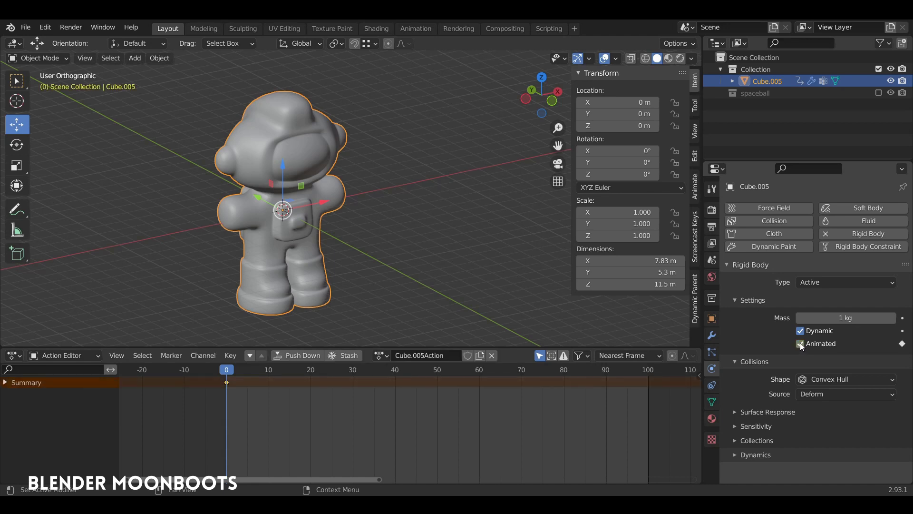
left_click_drag(227, 380, 249, 379)
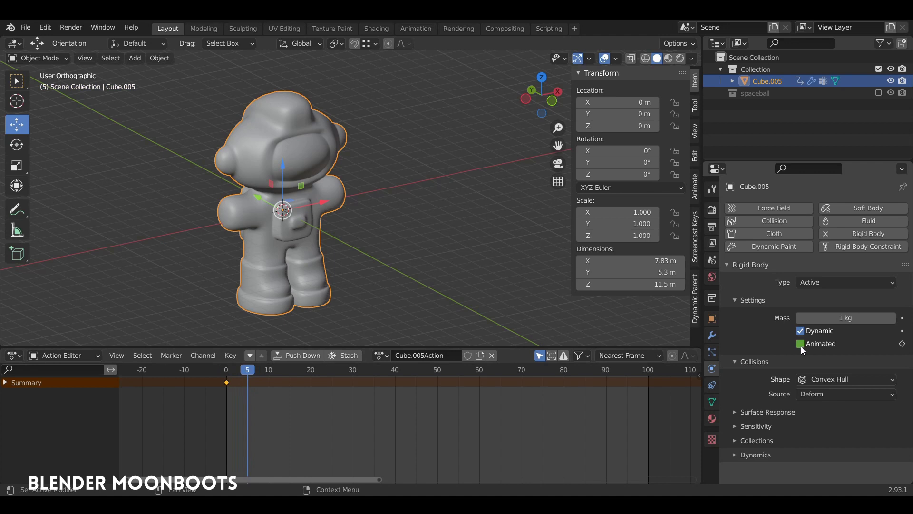
key("i")
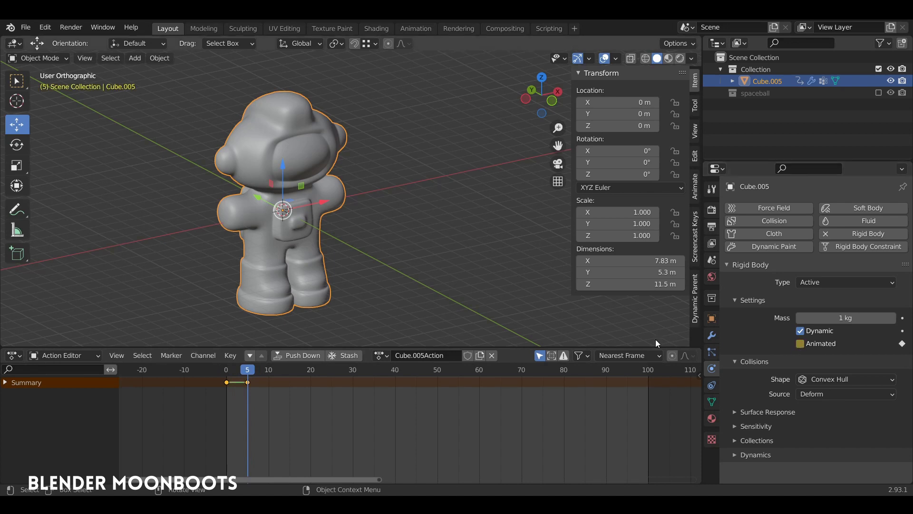
mouse_move(244, 374)
left_mouse_down()
mouse_move(227, 378)
mouse_move(241, 388)
mouse_move(225, 386)
mouse_move(263, 409)
mouse_move(303, 381)
mouse_move(344, 371)
mouse_move(226, 383)
left_mouse_up()
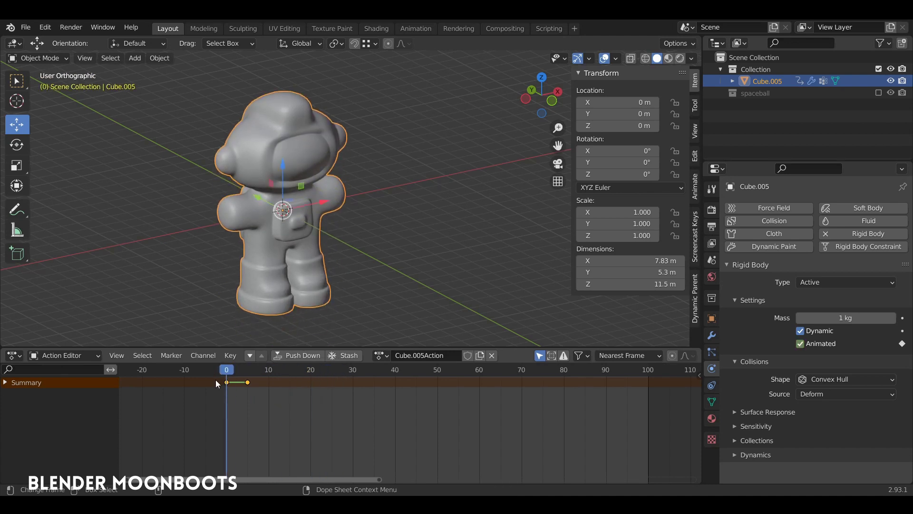
- Tilt the astronaut, move it to X -2.3175 m, and key its location, rotation and scale at frame 0
mouse_move(319, 276)
middle_mouse_down("shift")
mouse_move(369, 265)
mouse_move(381, 245)
middle_mouse_up("shift")
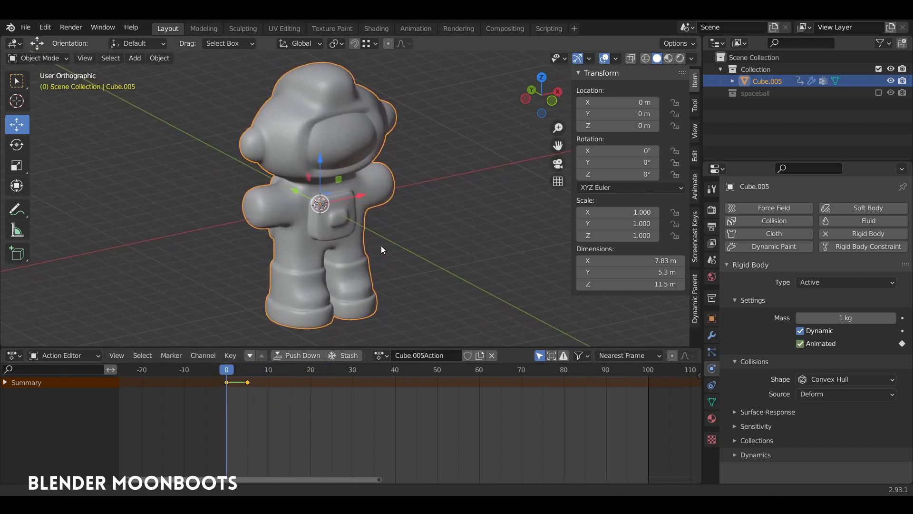
key("r")
key("r")
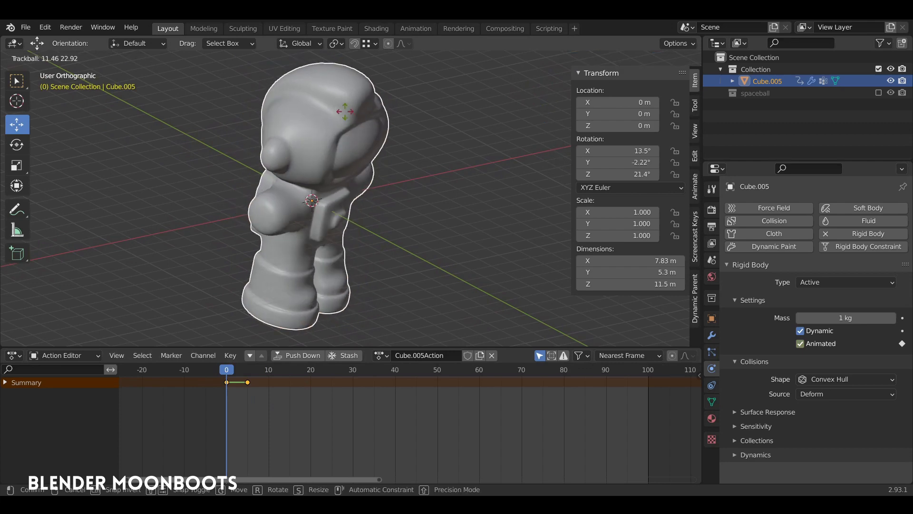
left_click(345, 192)
key("g")
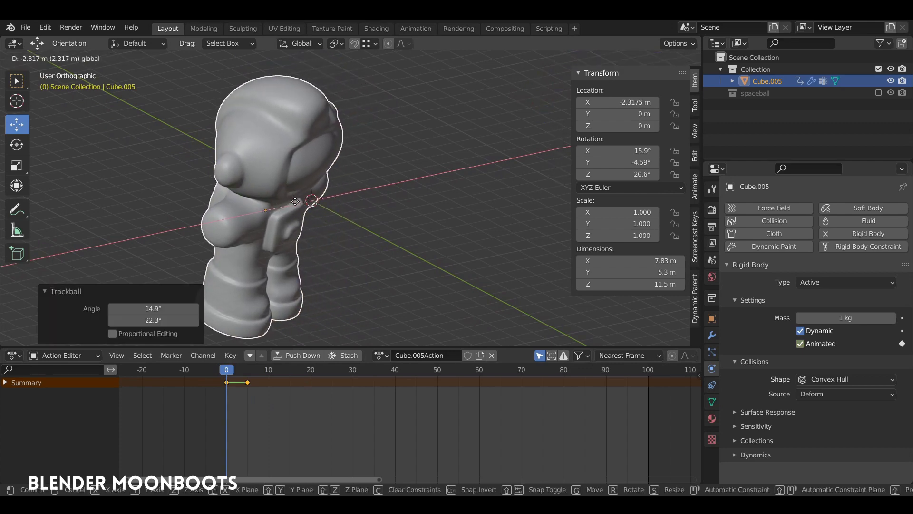
left_click(280, 184)
mouse_move(280, 183)
middle_mouse_down()
mouse_move(285, 205)
mouse_move(315, 197)
middle_mouse_up()
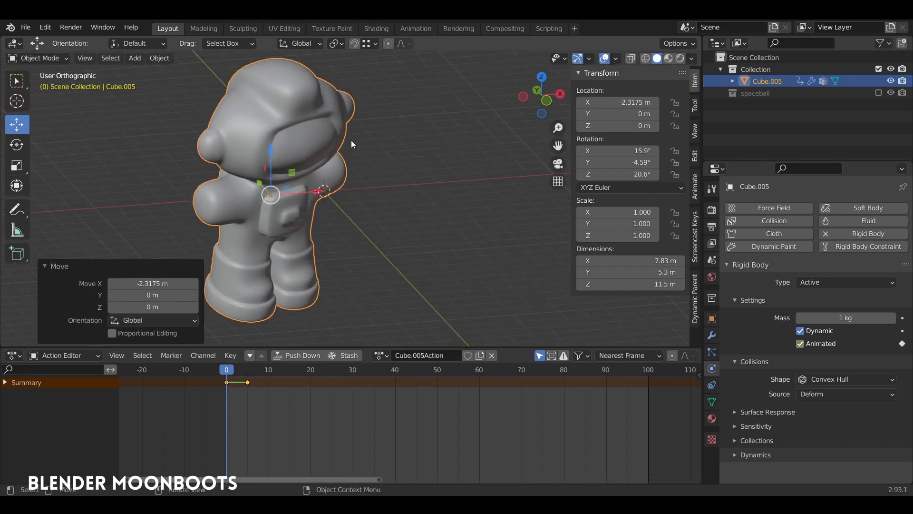
key("r")
key("r")
left_click(367, 158)
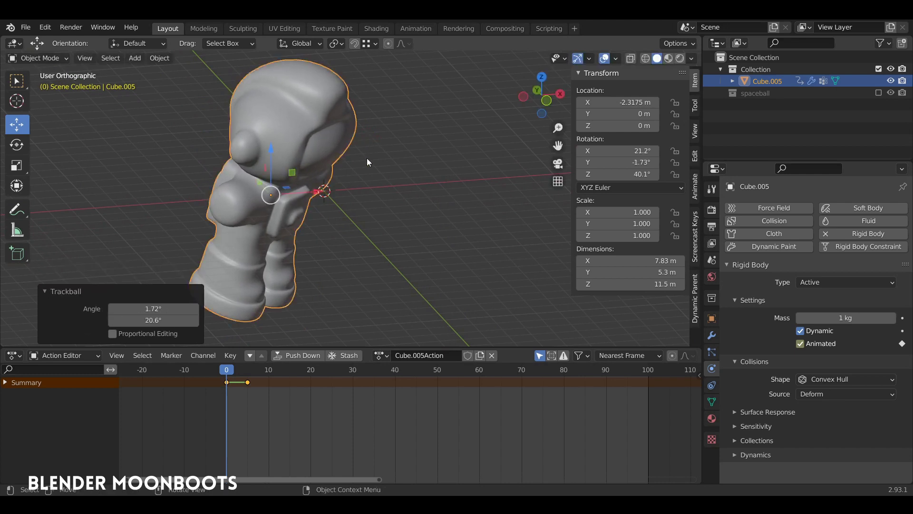
middle_click_drag(367, 158, 380, 190)
key("i")
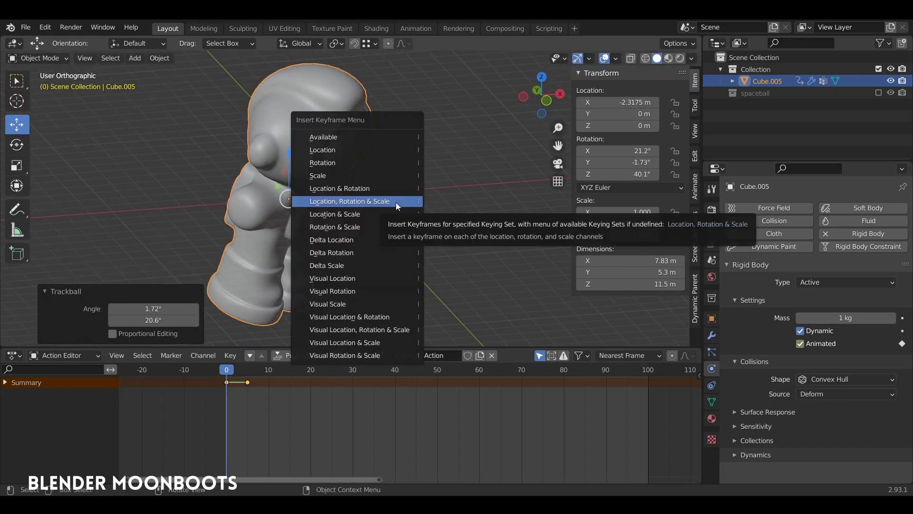
left_click(396, 202)
- At frame 4, shift the astronaut along X, re-rotate it, and key that pose
left_click_drag(230, 371, 238, 371)
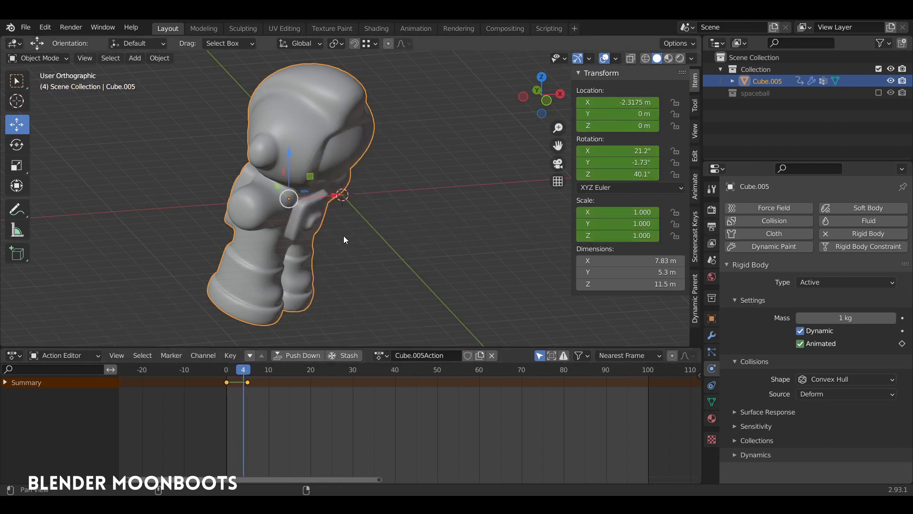
mouse_move(344, 235)
middle_mouse_down()
mouse_move(299, 251)
mouse_move(321, 242)
middle_mouse_up()
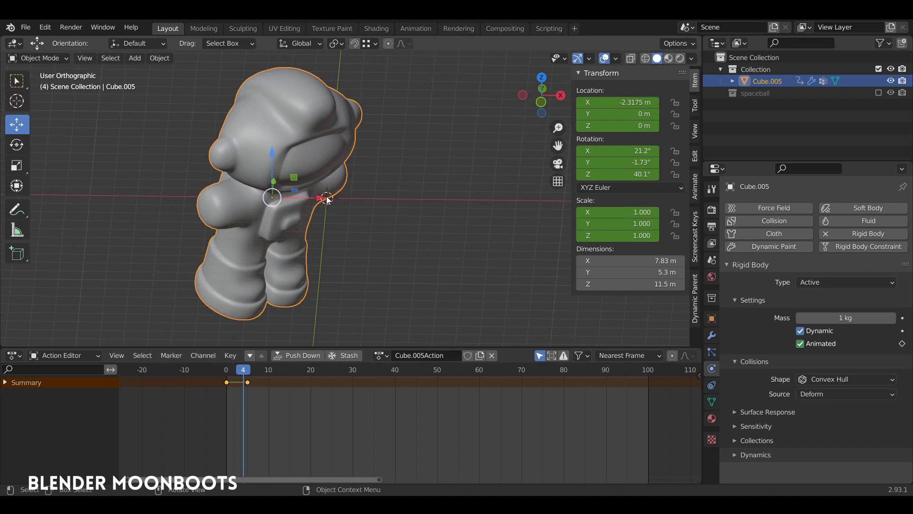
left_click_drag(328, 196, 359, 168)
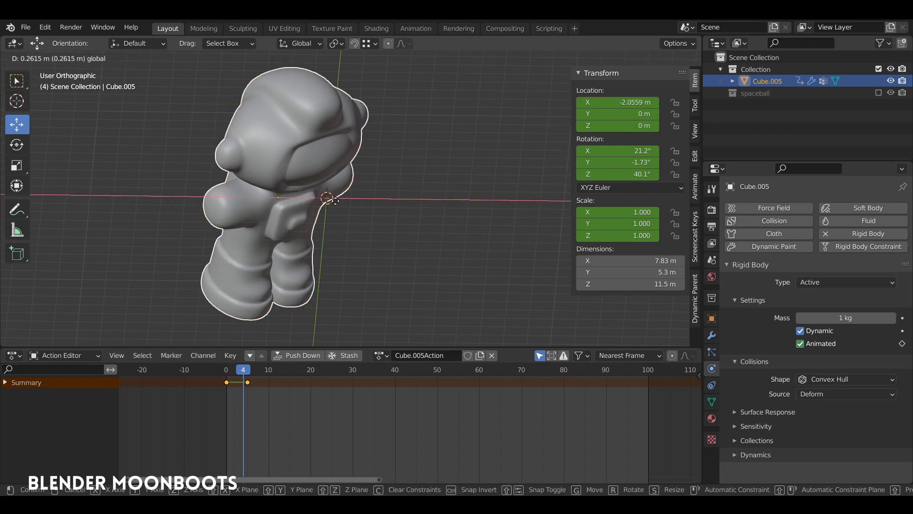
key("r")
key("r")
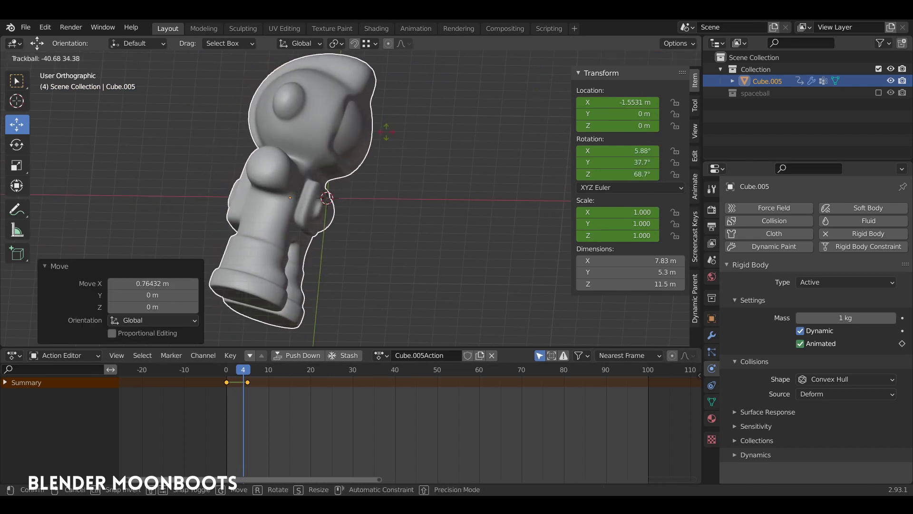
left_click(390, 168)
key("i")
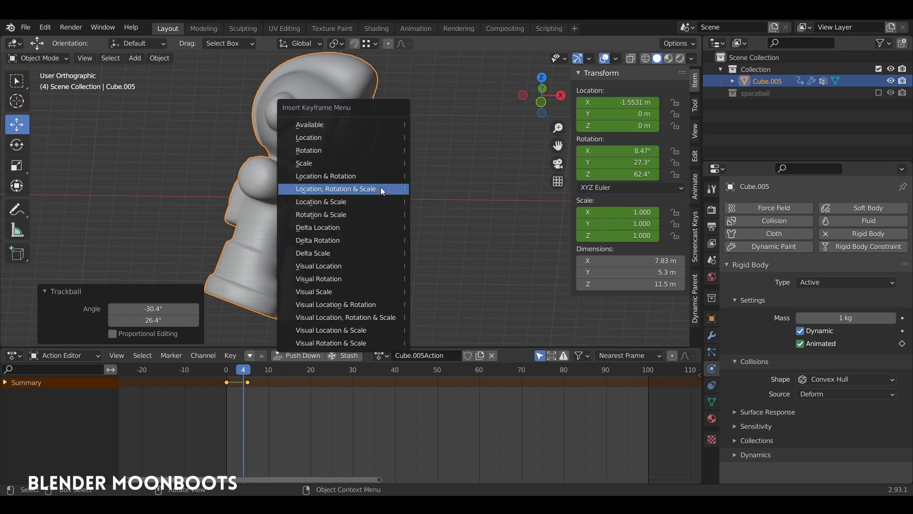
left_click(380, 189)
left_click(226, 373)
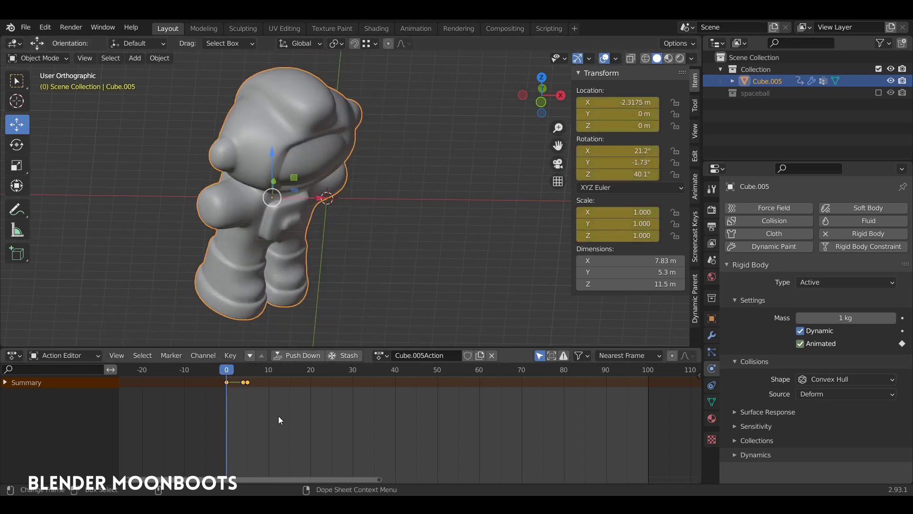
key("space")
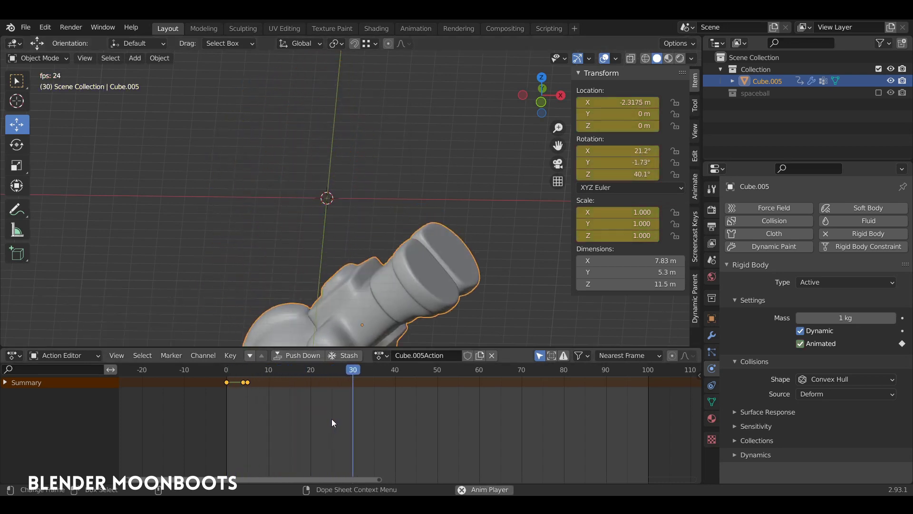
left_click_drag(331, 371, 220, 370)
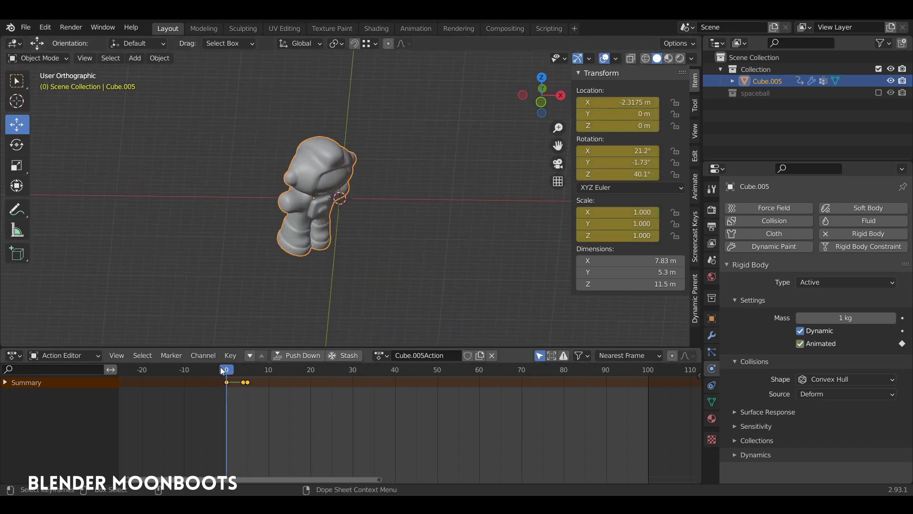
middle_click_drag(304, 317, 347, 301)
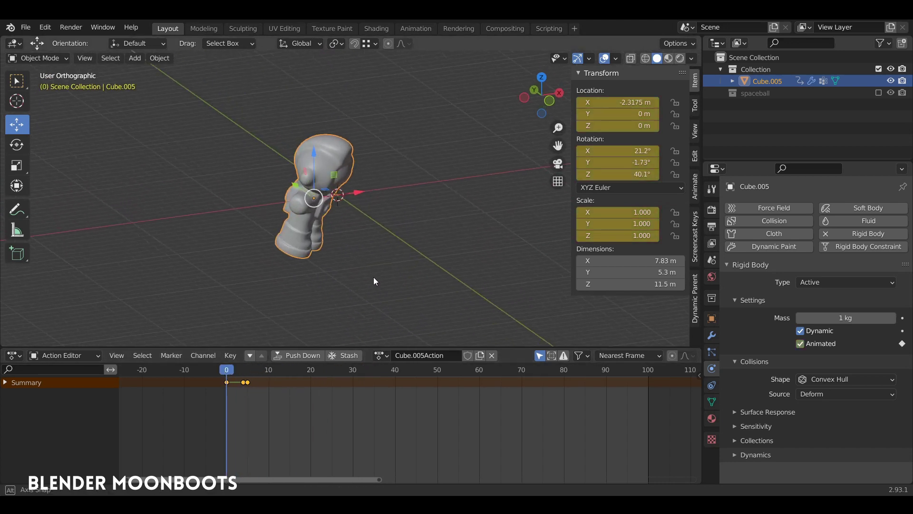
key("space")
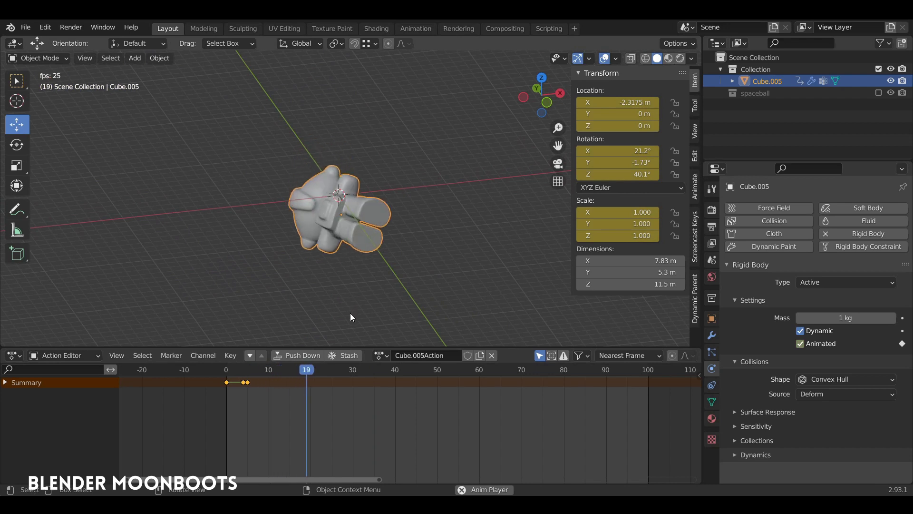
left_click_drag(292, 377, 224, 374)
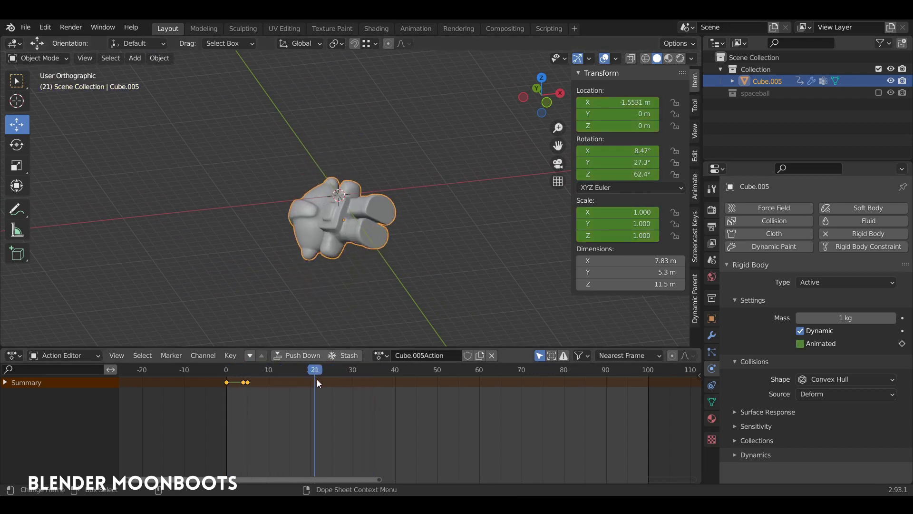
key("space")
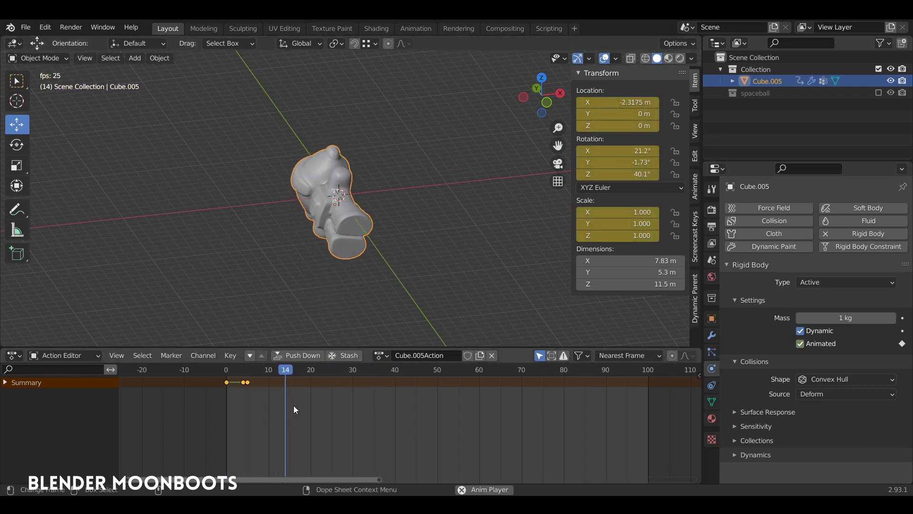
left_click_drag(380, 370, 242, 371)
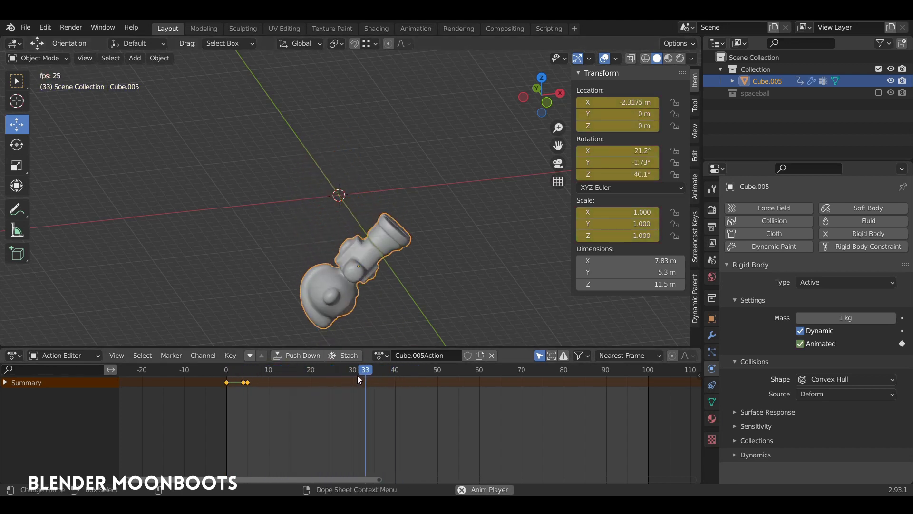
key("space")
key("shift+Left")
middle_click_drag(353, 285, 325, 280)
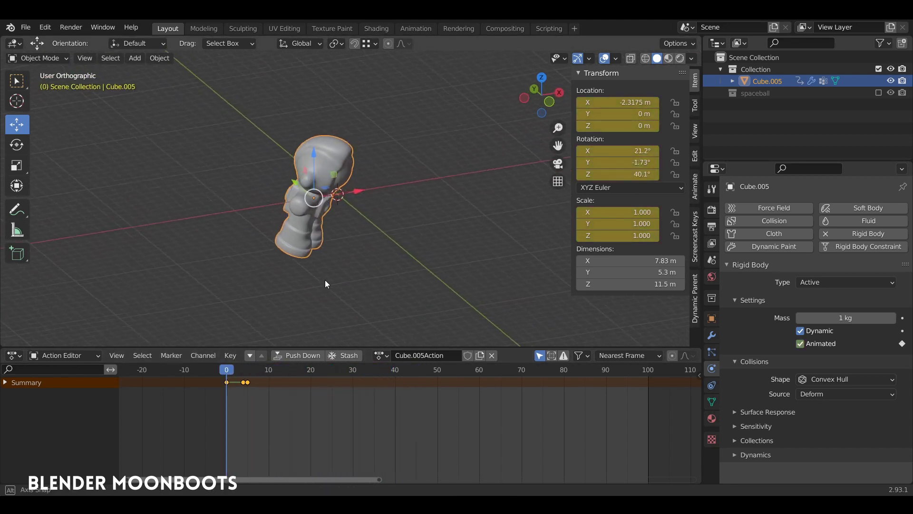
middle_click_drag(357, 243, 348, 239, "shift")
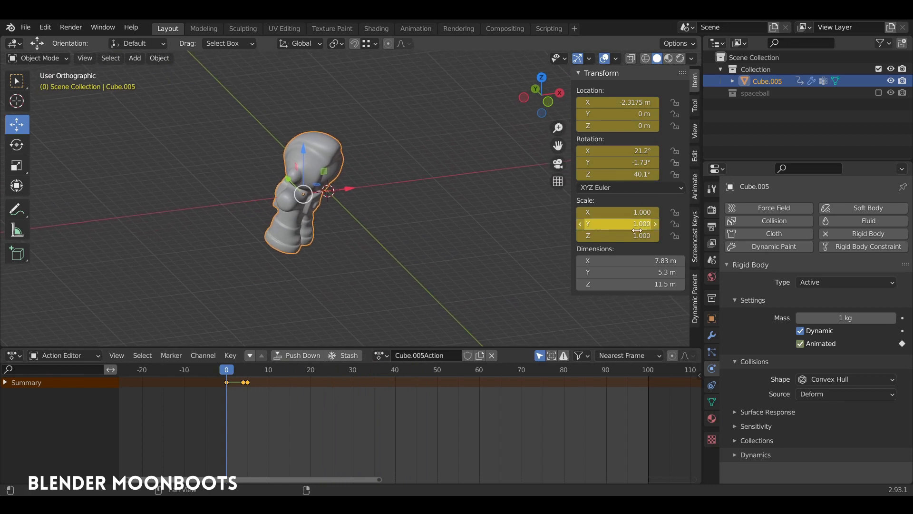
- Set the Rigid Body World's Gravity field weight to 0
left_click(712, 260)
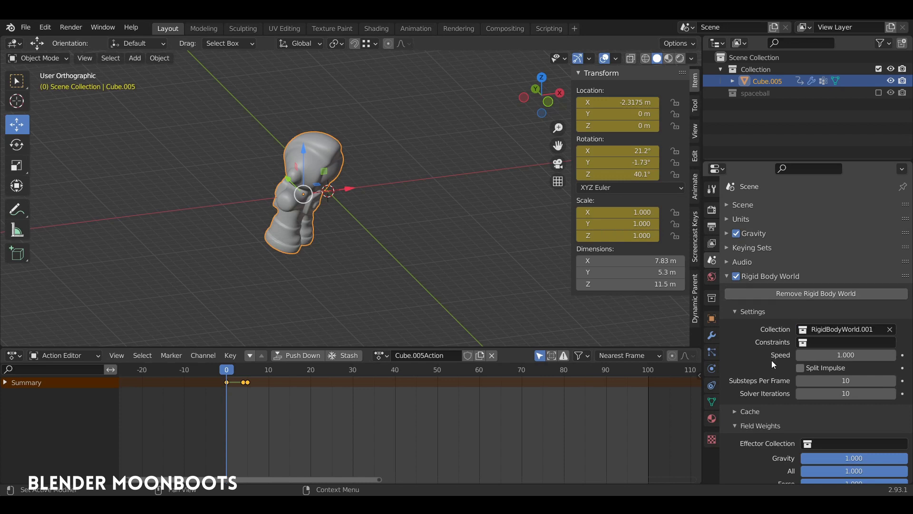
scroll(741, 431, "down", 4)
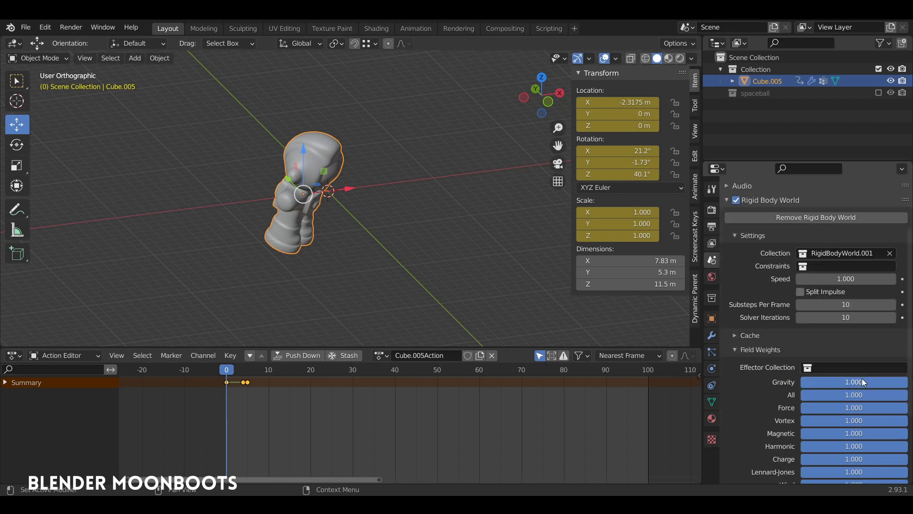
left_click_drag(862, 378, 715, 383)
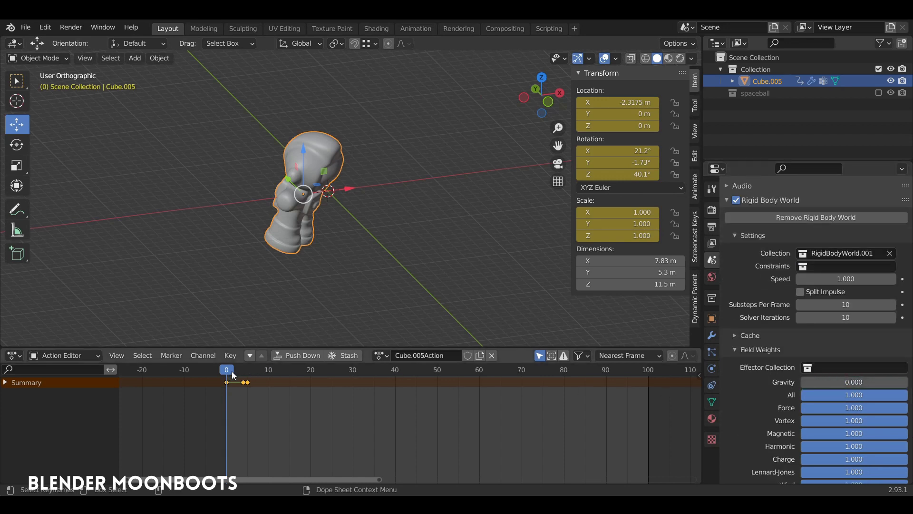
- Play back the floating astronaut's motion, then return to frame 0
key("space")
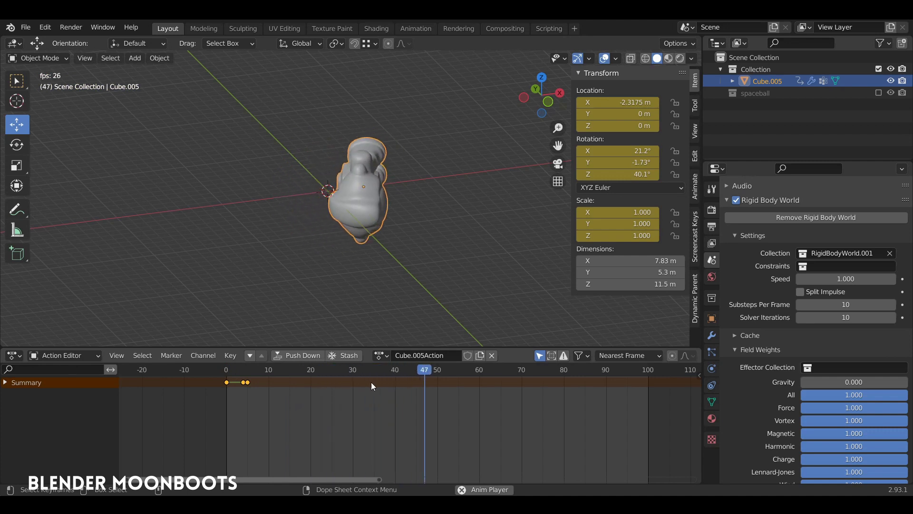
key("space")
left_click(549, 371)
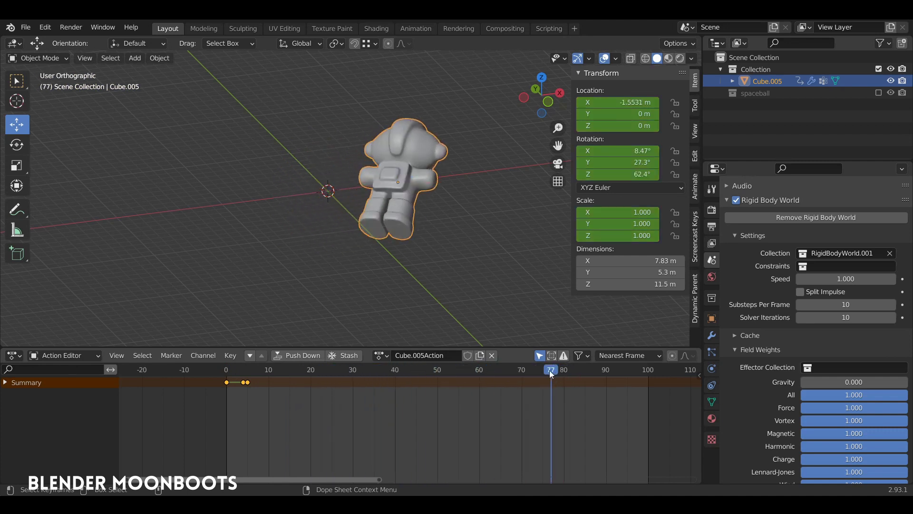
left_click_drag(549, 371, 241, 380)
key("space")
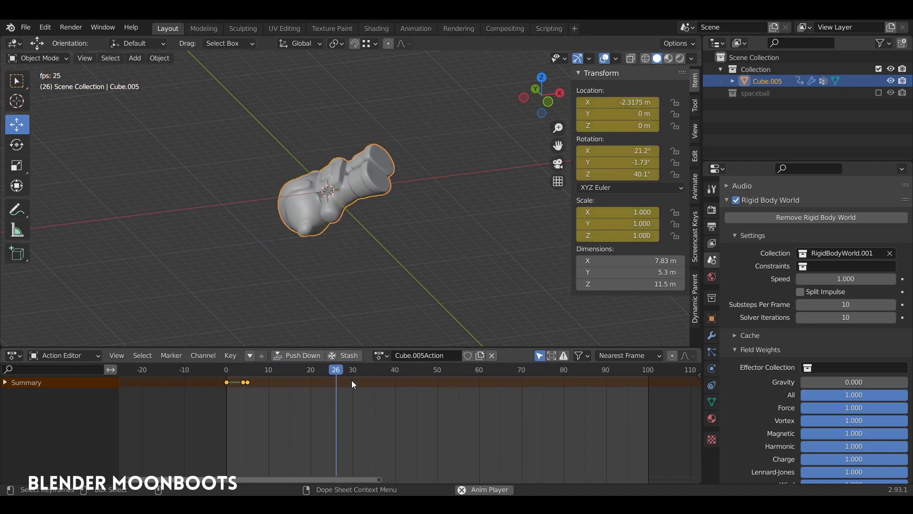
key("space")
key("shift+Left")
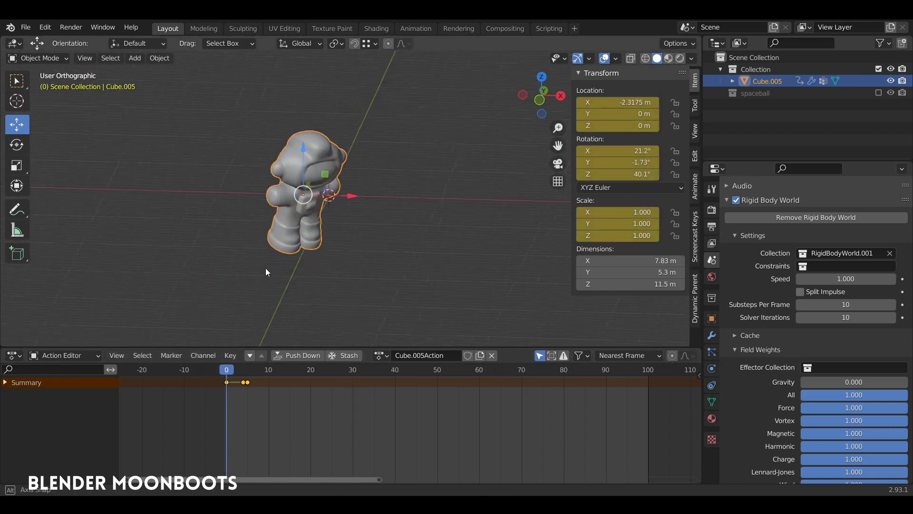
mouse_move(266, 269)
middle_mouse_down()
mouse_move(230, 285)
mouse_move(301, 281)
mouse_move(334, 248)
middle_mouse_up()
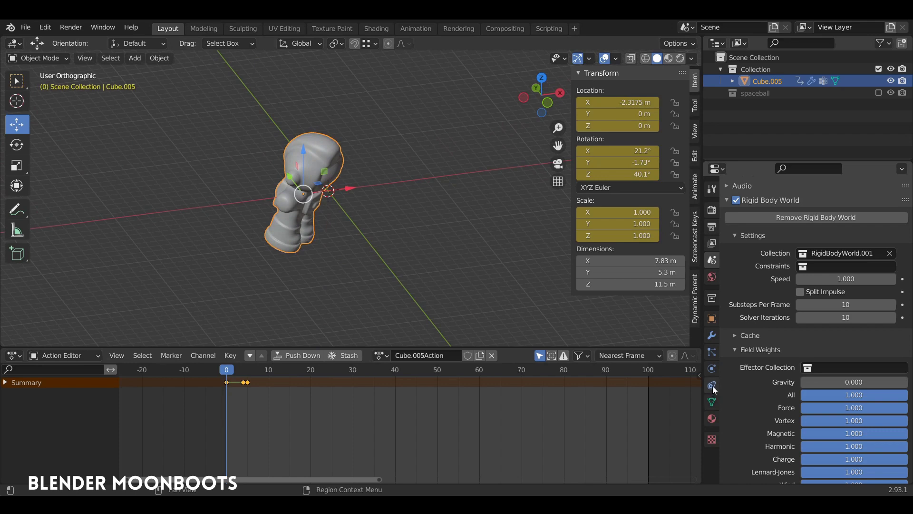
- Show Cube.005's physics settings and make a linked copy of the astronaut
left_click(711, 369)
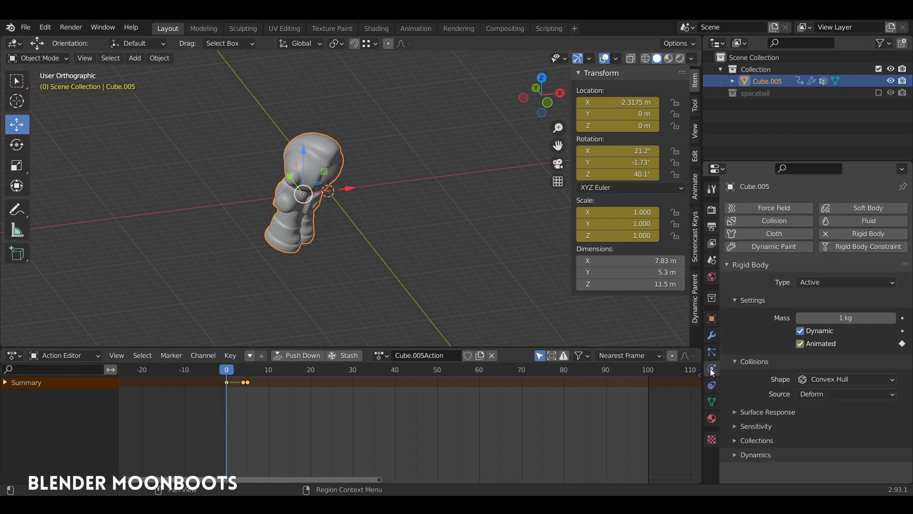
mouse_move(338, 186)
middle_mouse_down()
mouse_move(325, 182)
mouse_move(331, 190)
middle_mouse_up()
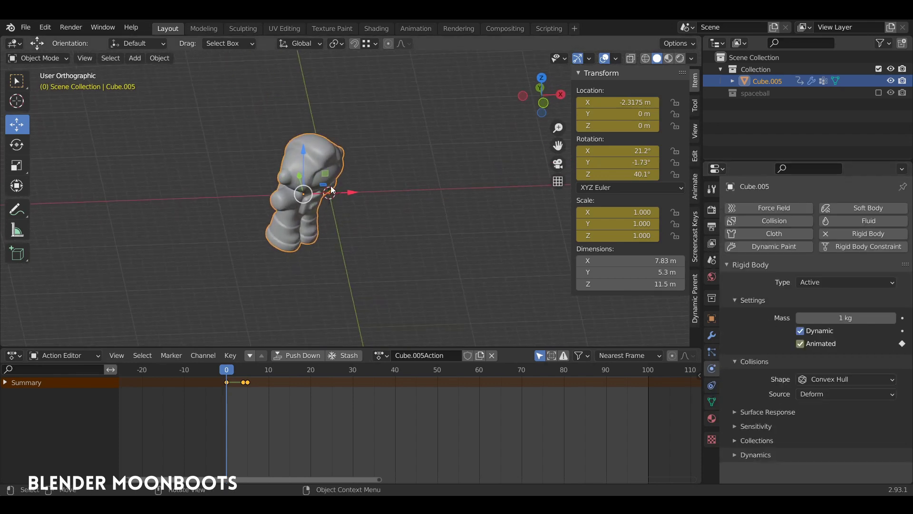
key("shift+d")
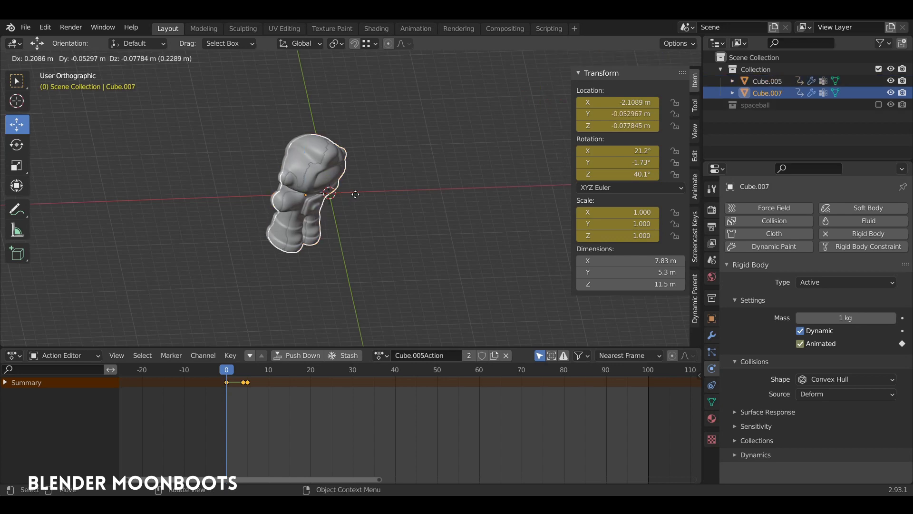
- Place the copy along X and give it its own separate action
key("x")
left_click(423, 197)
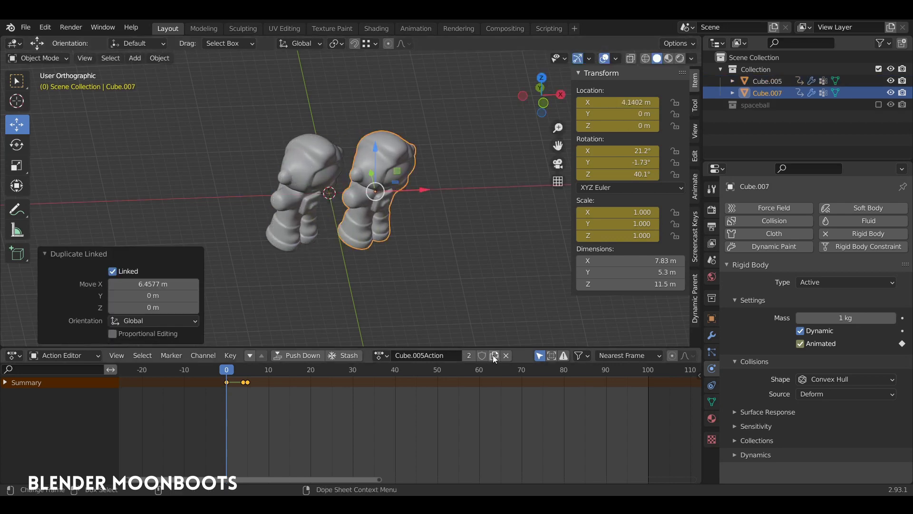
left_click(495, 356)
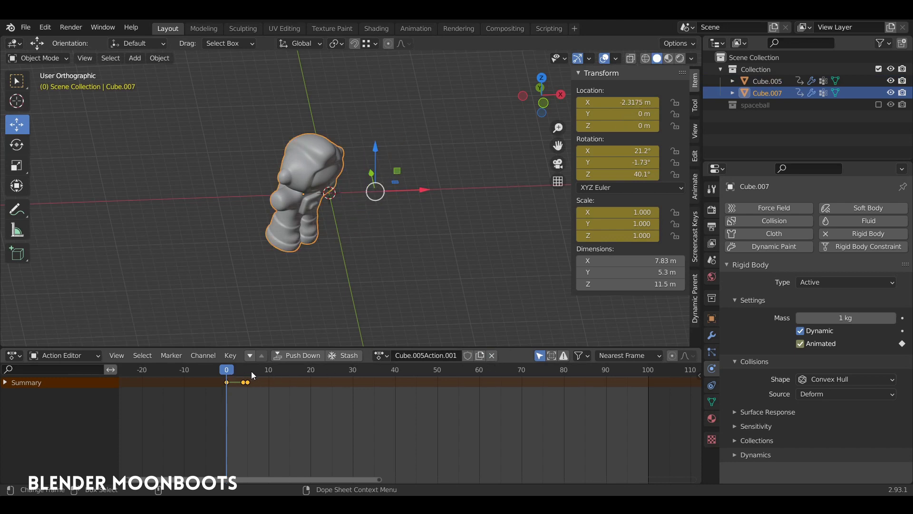
scroll(251, 371, "up", 5)
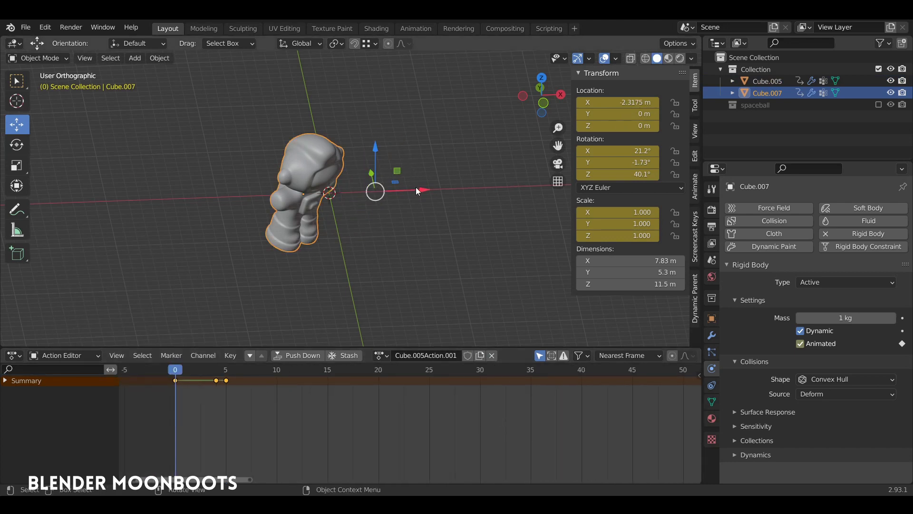
left_click_drag(416, 187, 497, 198)
mouse_move(497, 198)
middle_mouse_down()
mouse_move(419, 196)
mouse_move(416, 183)
mouse_move(398, 218)
middle_mouse_up()
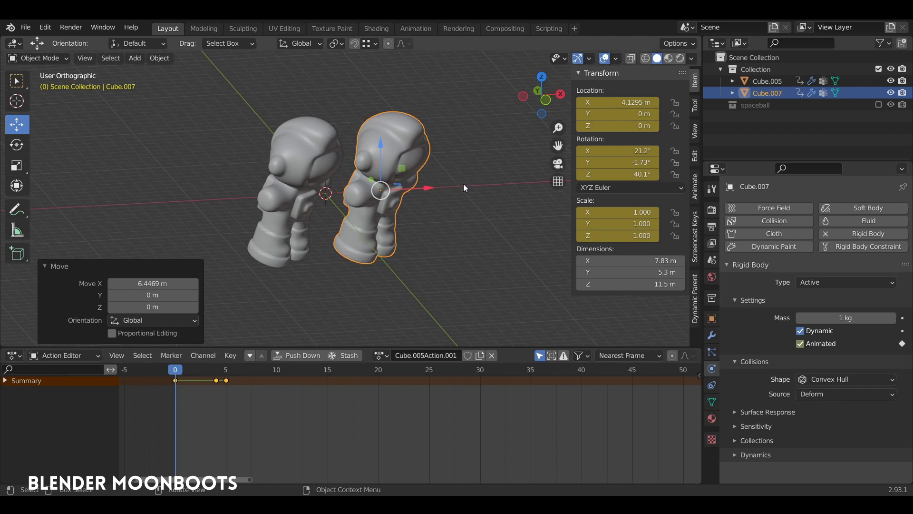
- Put the copy at X 6.7879 m, rotated 70.2°, -30°, -144°, and key it at frame 0
key("r")
key("r")
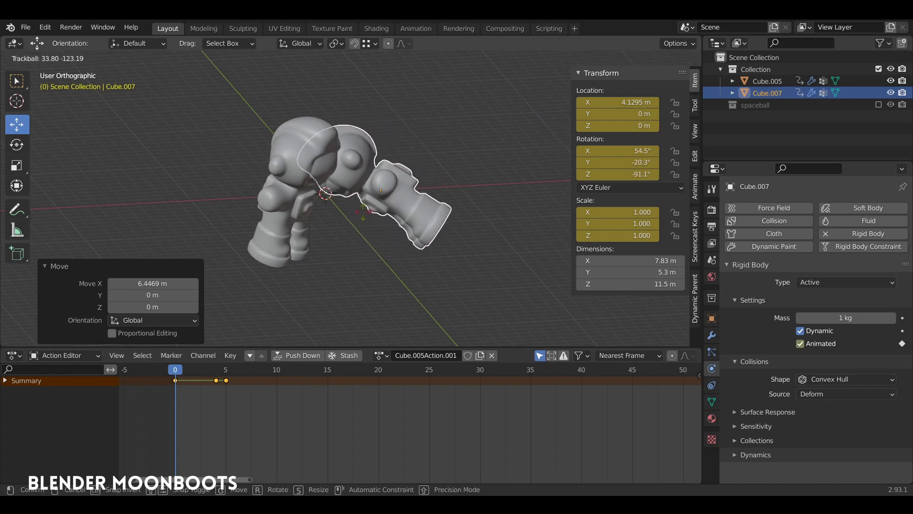
key("Return")
key("g")
key("x")
left_click(454, 195)
mouse_move(454, 195)
middle_mouse_down()
mouse_move(431, 187)
mouse_move(437, 221)
middle_mouse_up()
key("r")
key("r")
left_click(435, 214)
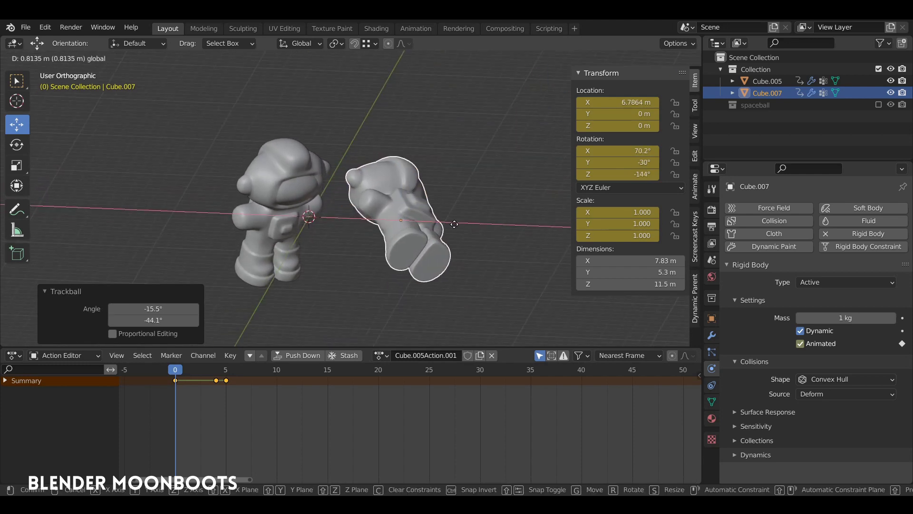
left_click_drag(437, 221, 481, 231)
middle_click_drag(481, 231, 478, 233)
key("i")
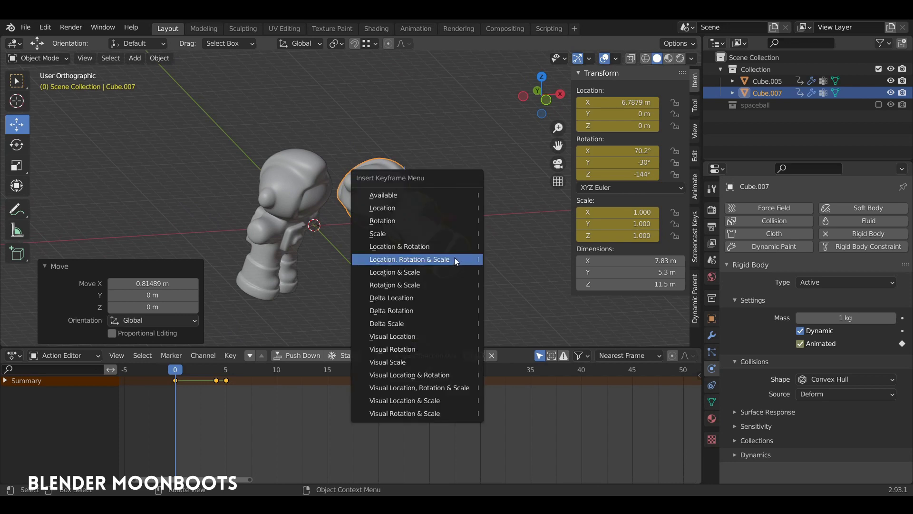
left_click(454, 259)
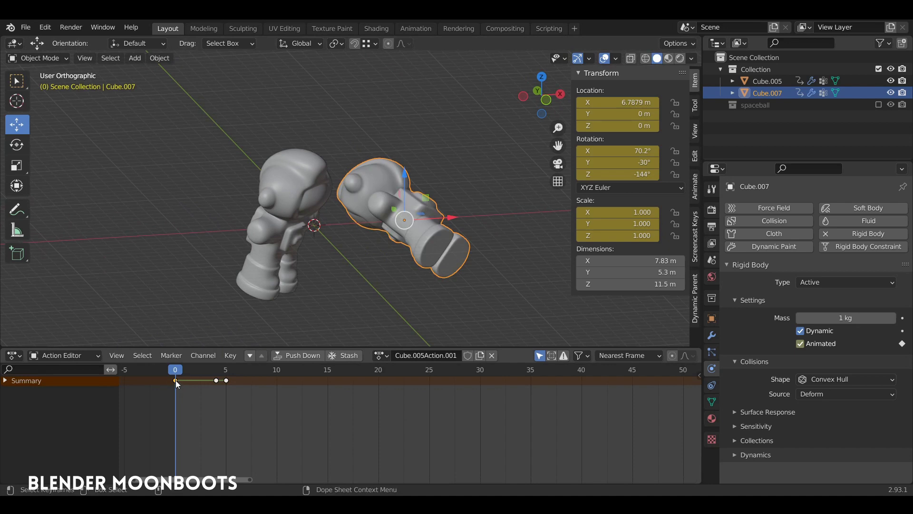
- At frame 4, rotate the copy, move it back toward the first astronaut, key it, and preview
mouse_move(175, 380)
left_mouse_down()
mouse_move(216, 384)
mouse_move(215, 373)
left_mouse_up()
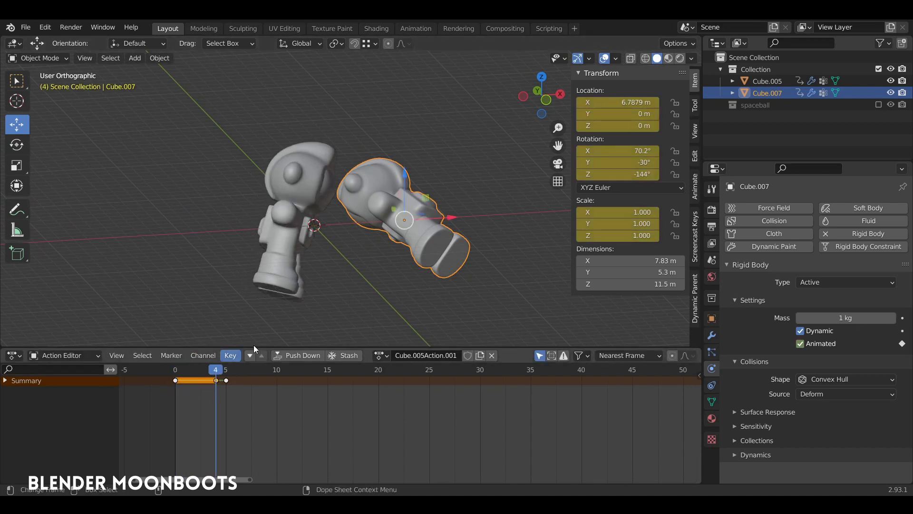
middle_click_drag(254, 343, 349, 307)
key("r")
key("r")
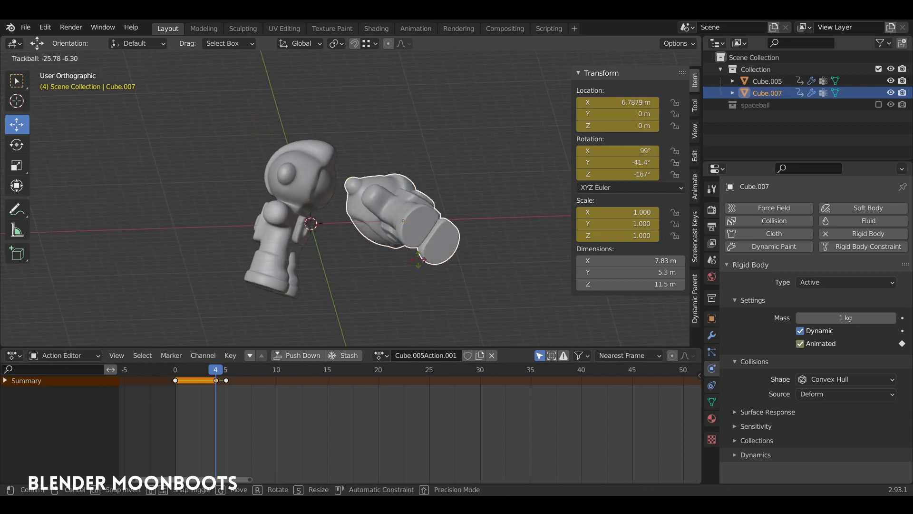
left_click(440, 234)
left_click_drag(449, 221, 411, 227)
key("i")
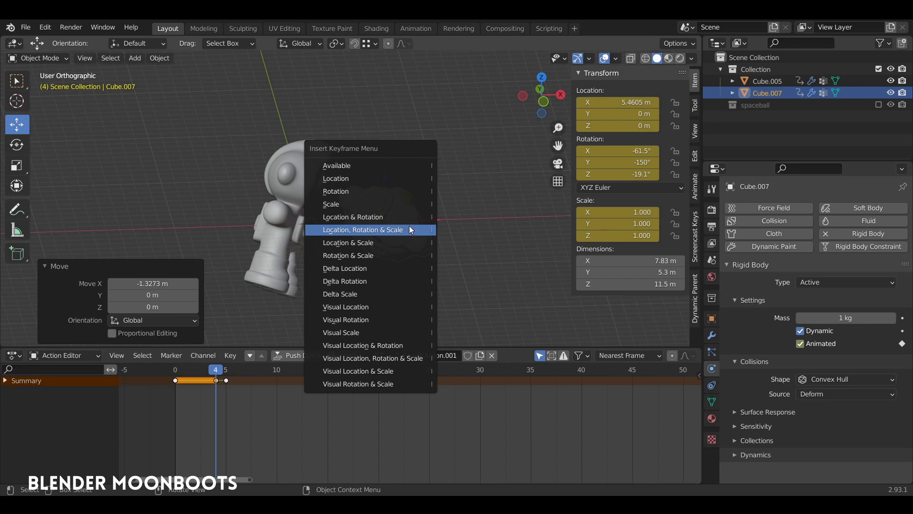
left_click(409, 226)
key("space")
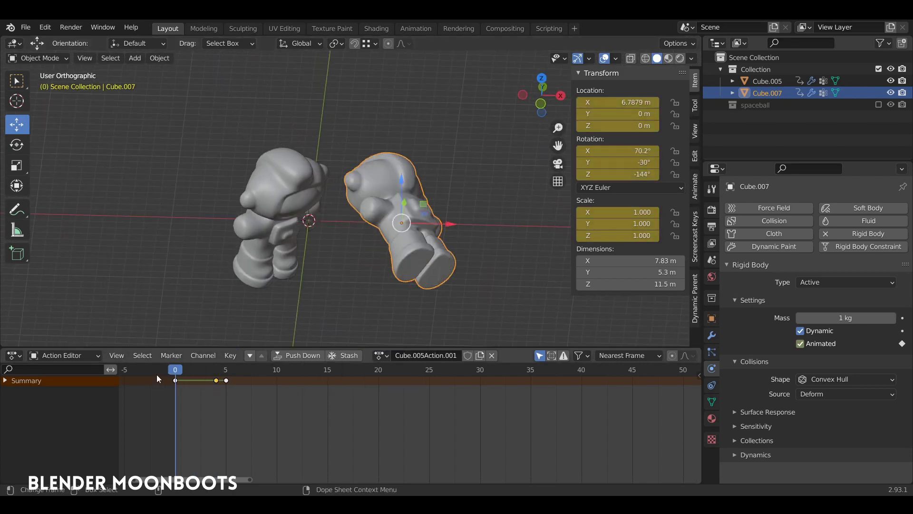
key("space")
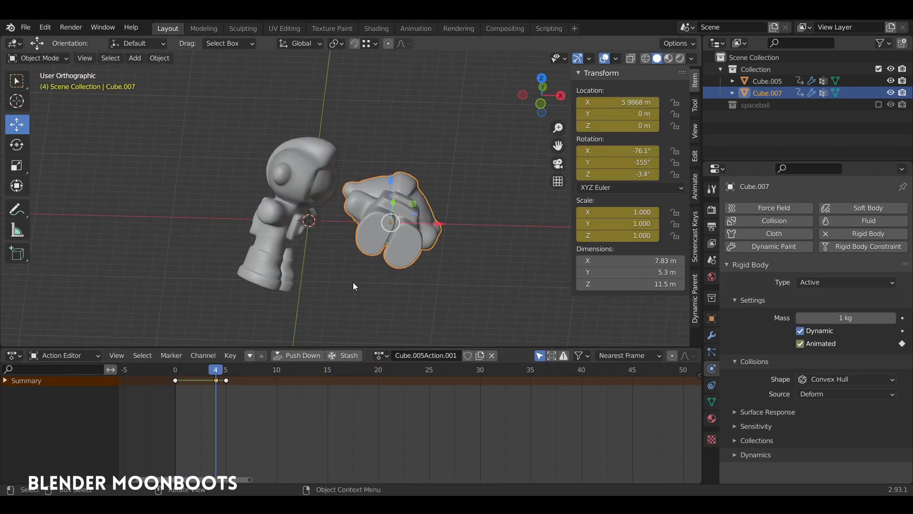
left_click(215, 374)
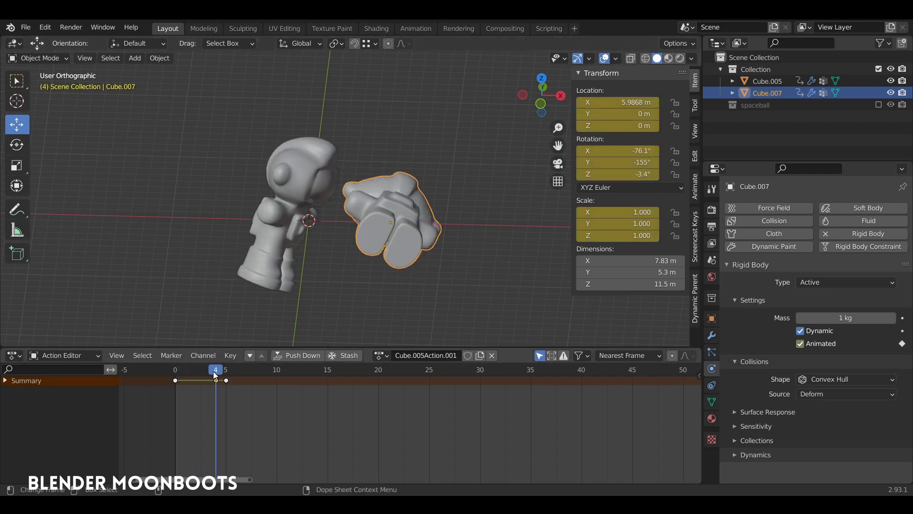
left_click_drag(217, 377, 215, 376)
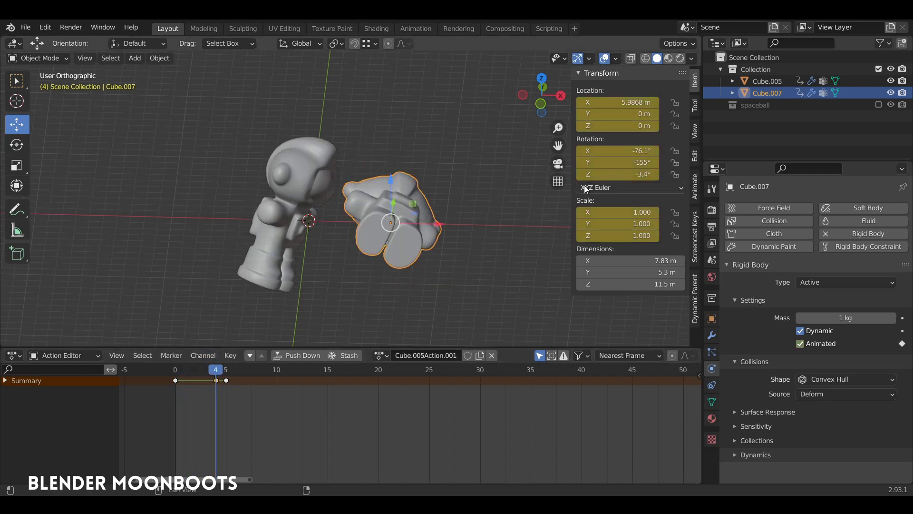
- Switch Cube.007 to Quaternion (WXYZ) rotation, re-key a tumbled frame-4 pose, and play
left_click(601, 188)
left_click(610, 202)
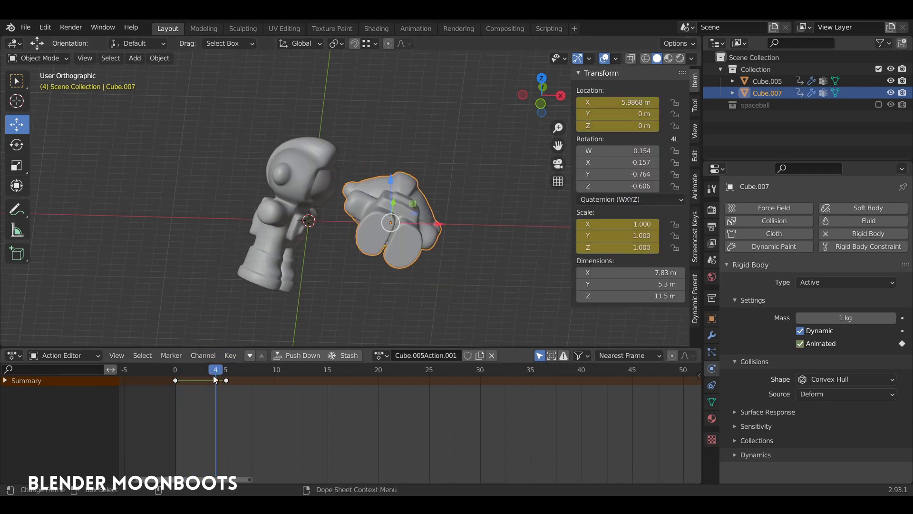
mouse_move(213, 376)
left_mouse_down()
mouse_move(170, 375)
mouse_move(213, 379)
left_mouse_up()
key("r")
key("r")
left_click(396, 231)
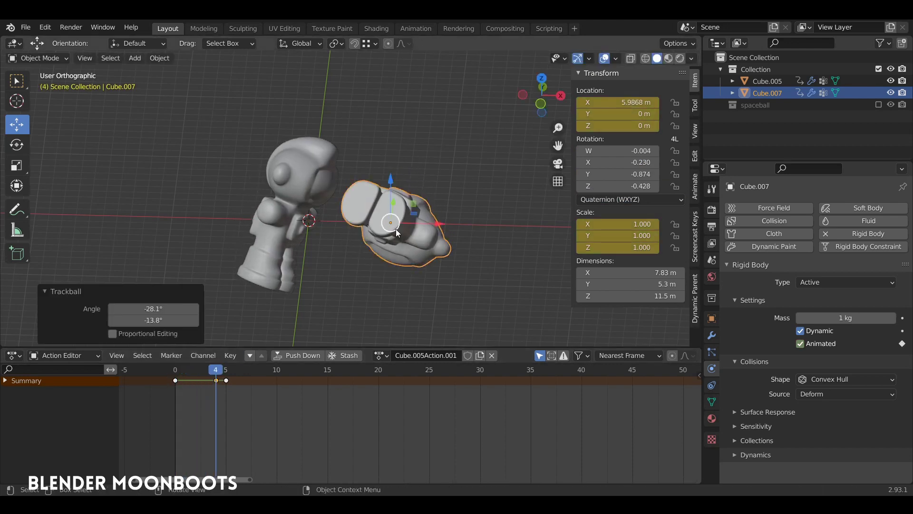
key("i")
left_click(392, 228)
key("space")
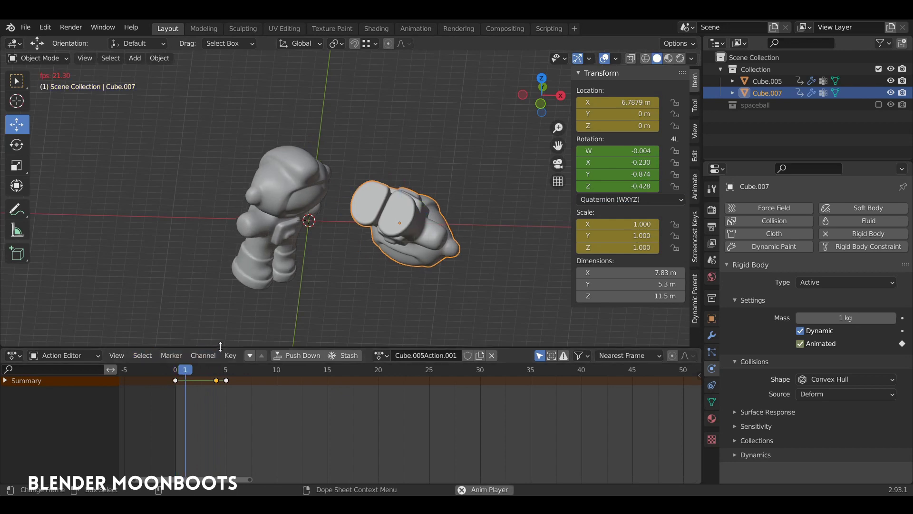
- Key Cube.007 at frame 0 with quaternion rotation W 0.360, X -0.101, Y -0.778, Z -0.505
key("Escape")
key("r")
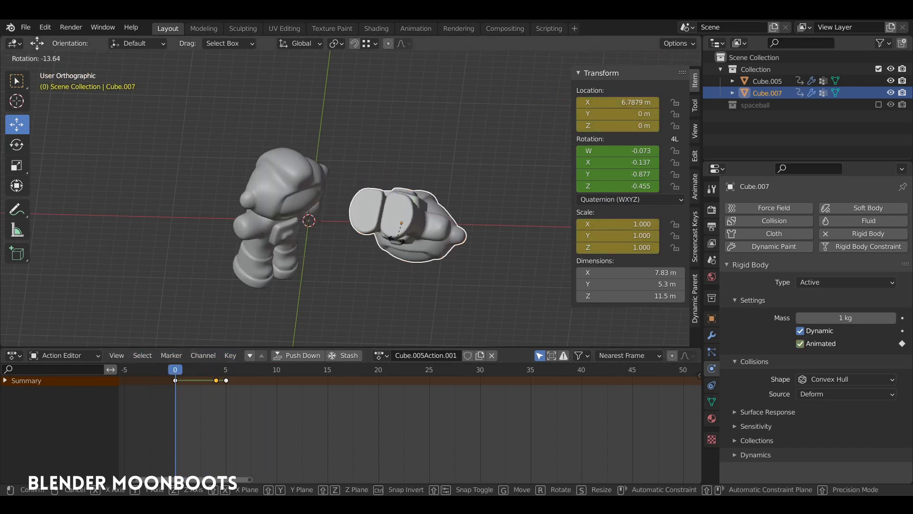
key("r")
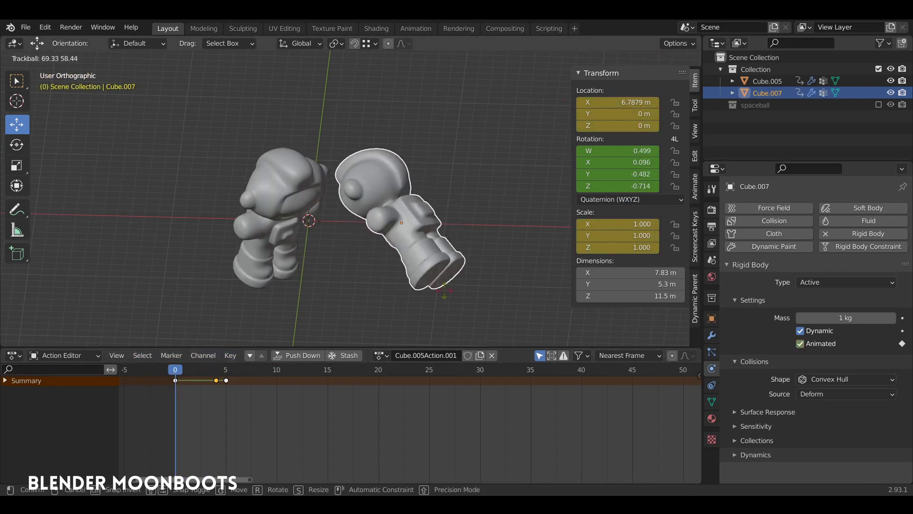
left_click(392, 256)
key("r")
key("r")
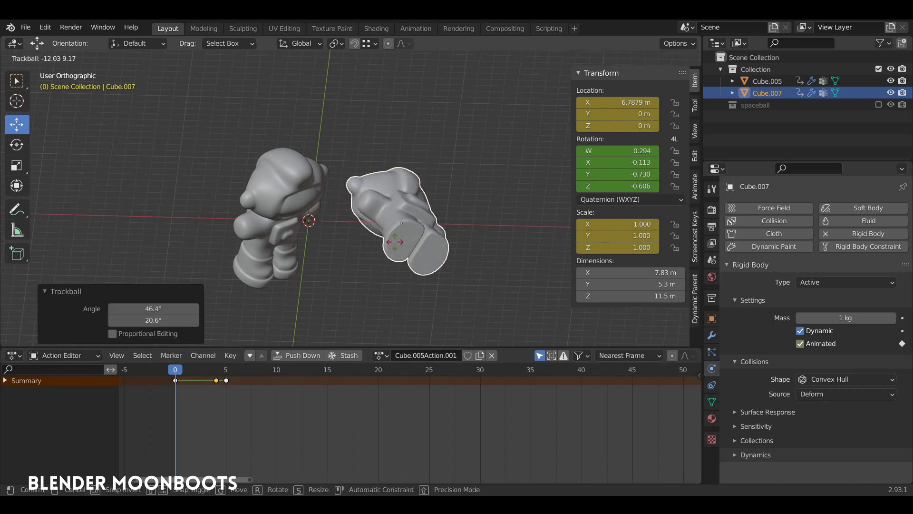
left_click(407, 241)
key("i")
left_click(400, 241)
key("space")
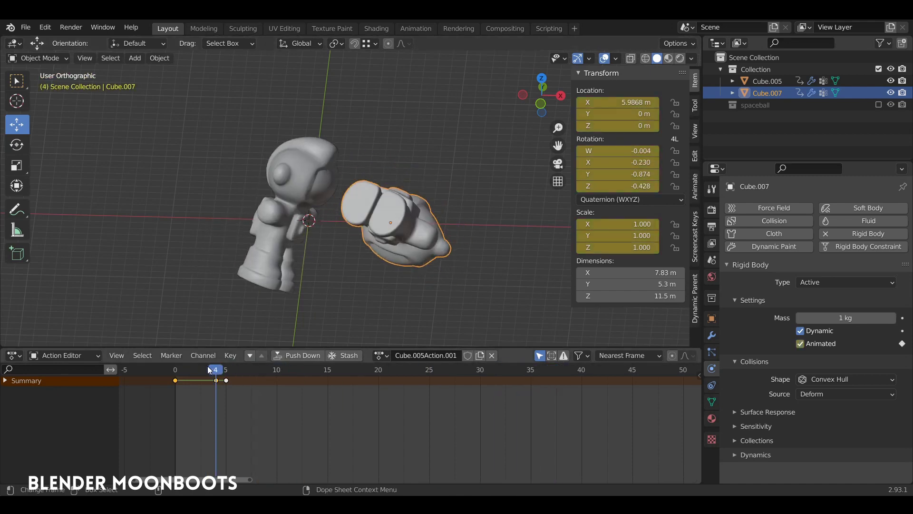
key("Escape")
mouse_move(328, 253)
middle_mouse_down()
mouse_move(369, 240)
mouse_move(464, 264)
mouse_move(446, 284)
mouse_move(335, 247)
mouse_move(366, 195)
middle_mouse_up()
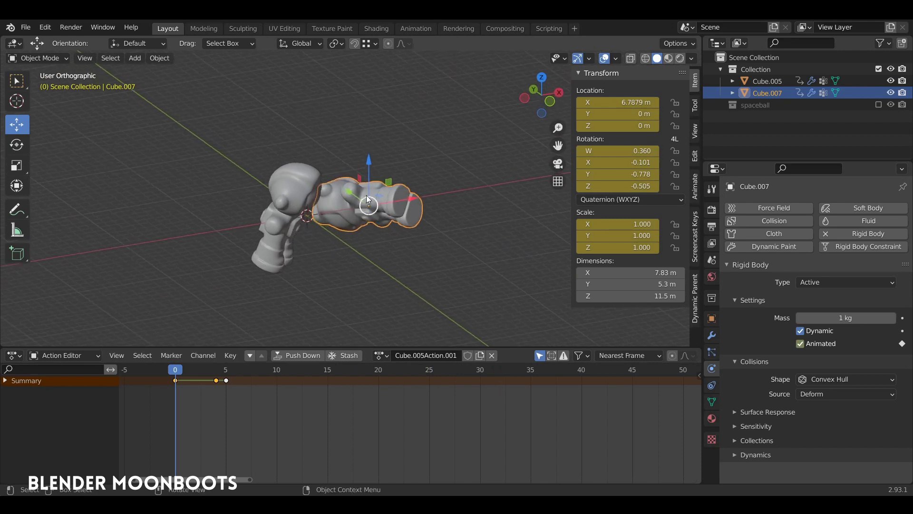
- Make a linked duplicate, Cube.008, and give it its own new action
key("alt+d")
left_click(374, 200)
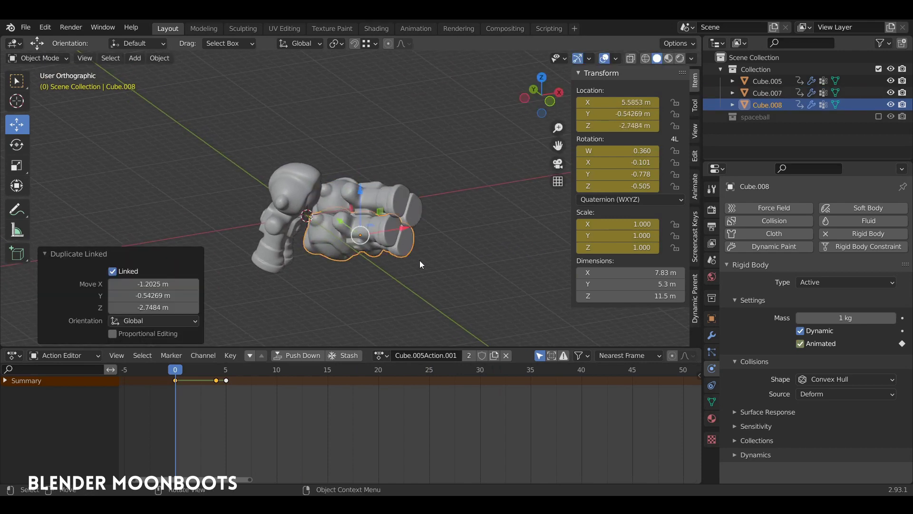
left_click(495, 357)
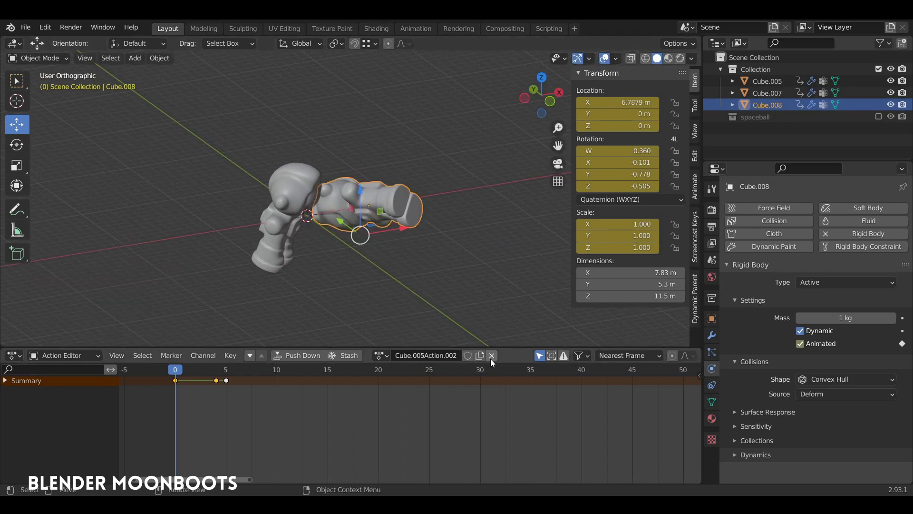
left_click_drag(235, 371, 170, 373)
- Lower Cube.008 below the others along Z, shift it along X, and rotate it
key("g")
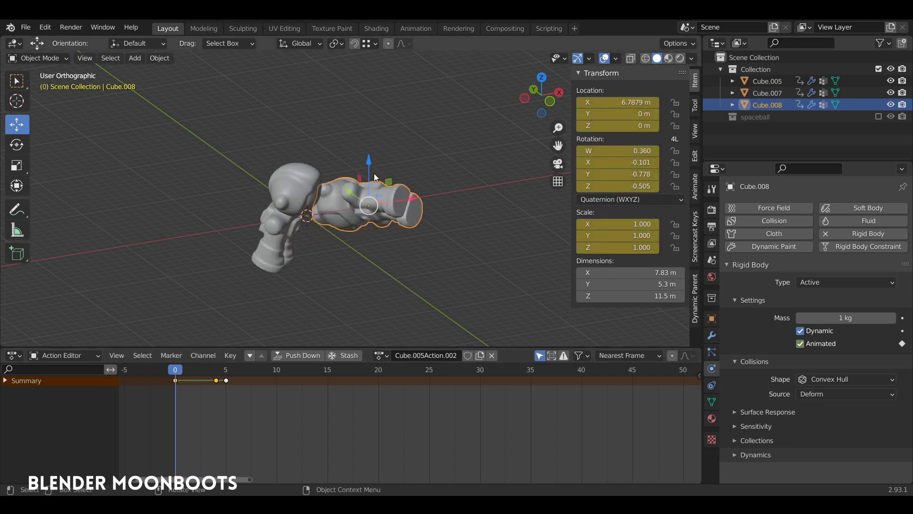
key("z")
left_click(411, 256)
key("g")
key("x")
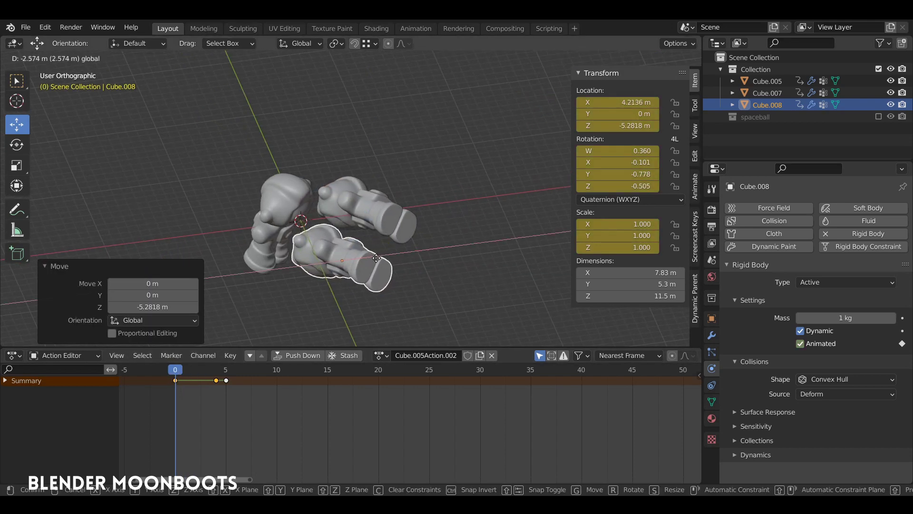
left_click(393, 214)
middle_click_drag(395, 217, 380, 238)
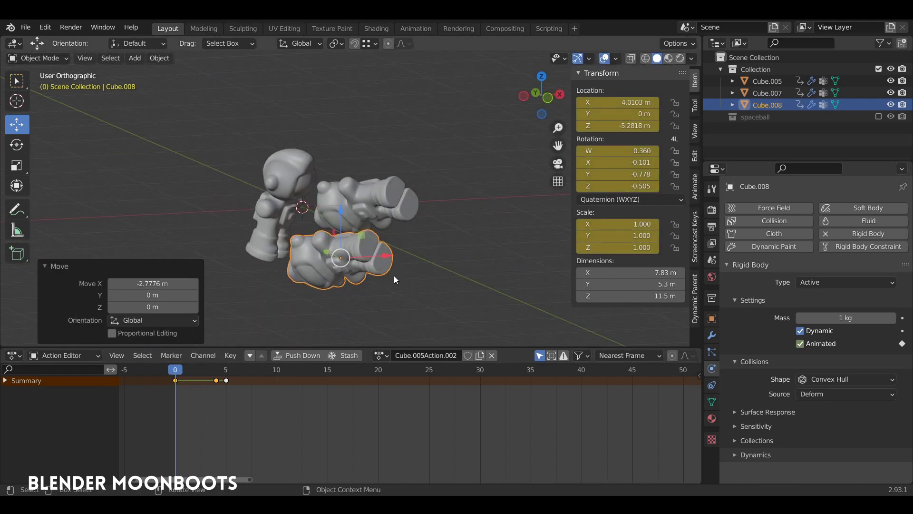
key("r")
key("r")
left_click(355, 278)
mouse_move(355, 278)
middle_mouse_down()
mouse_move(390, 248)
mouse_move(402, 203)
mouse_move(513, 210)
mouse_move(475, 227)
middle_mouse_up()
- Refine Cube.008's X, rotation and Y, then key its frame-0 pose at Y -2.7053 m
key("g")
key("x")
left_click(369, 260)
key("r")
key("r")
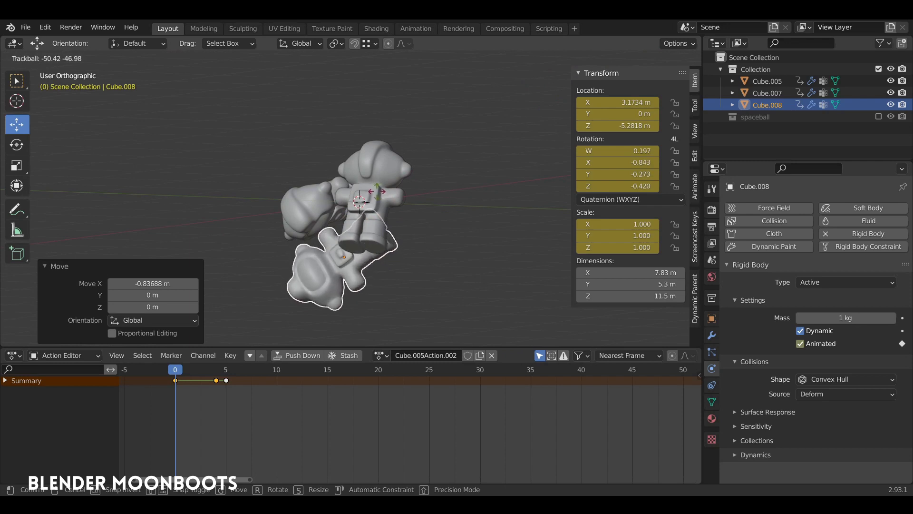
left_click(300, 285)
mouse_move(300, 284)
middle_mouse_down()
mouse_move(327, 263)
mouse_move(260, 263)
mouse_move(338, 262)
middle_mouse_up()
key("g")
key("y")
left_click(328, 263)
key("i")
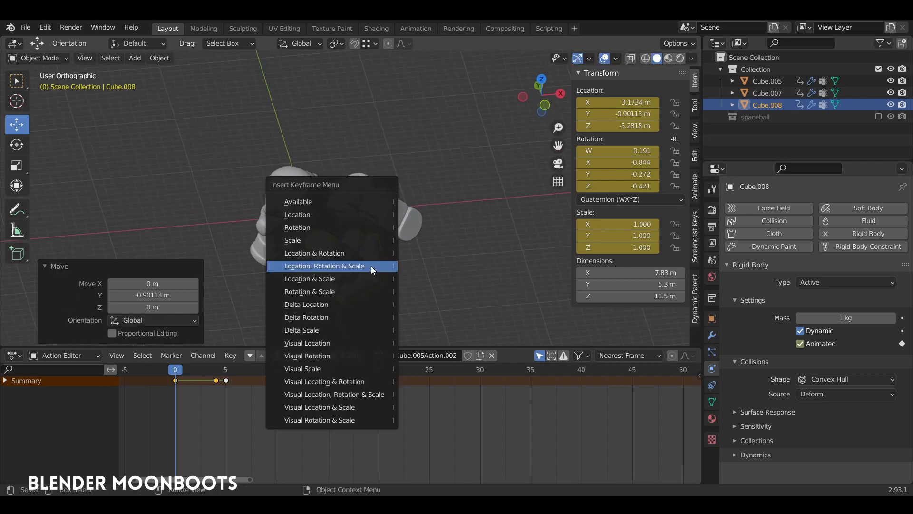
left_click(368, 265)
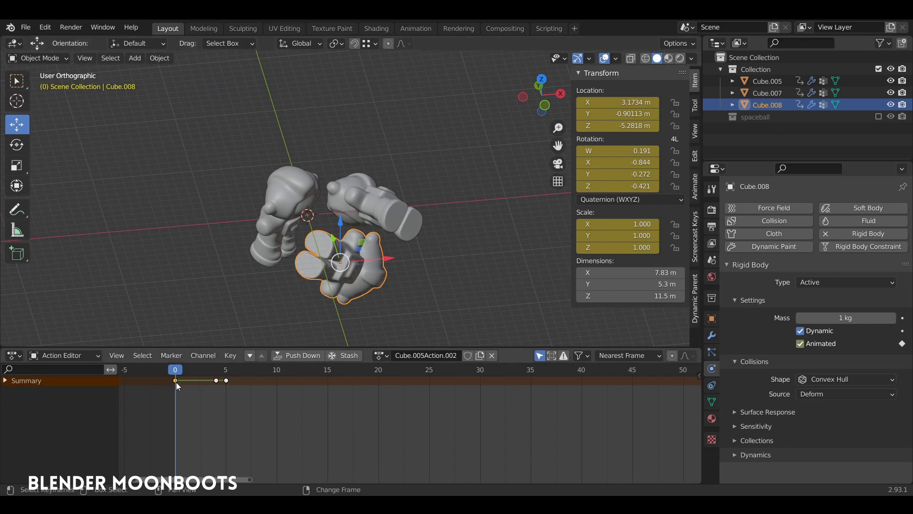
- At frame 4, slide Cube.008 further along Y and X, key that pose, and return to frame 0
key("shift+d")
left_click(216, 383)
left_click(186, 369)
left_click_drag(195, 369, 215, 374)
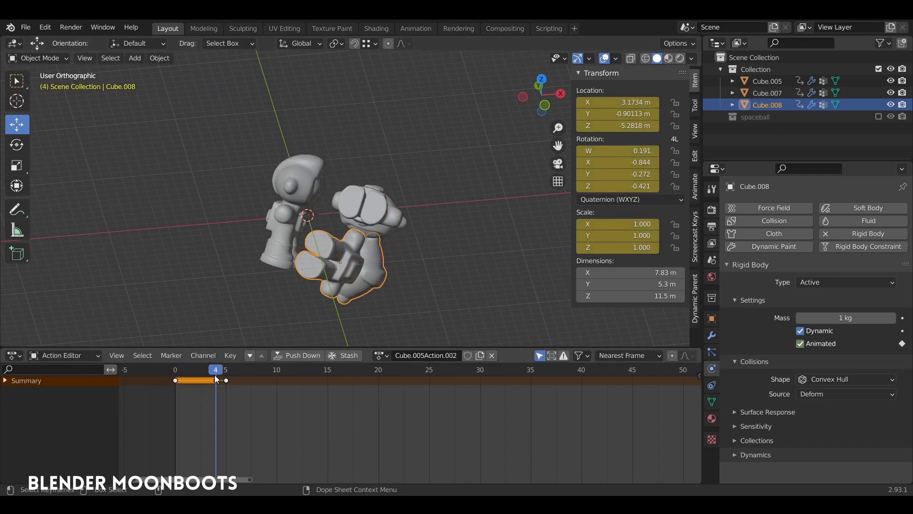
mouse_move(306, 312)
middle_mouse_down()
mouse_move(242, 286)
mouse_move(256, 286)
middle_mouse_up()
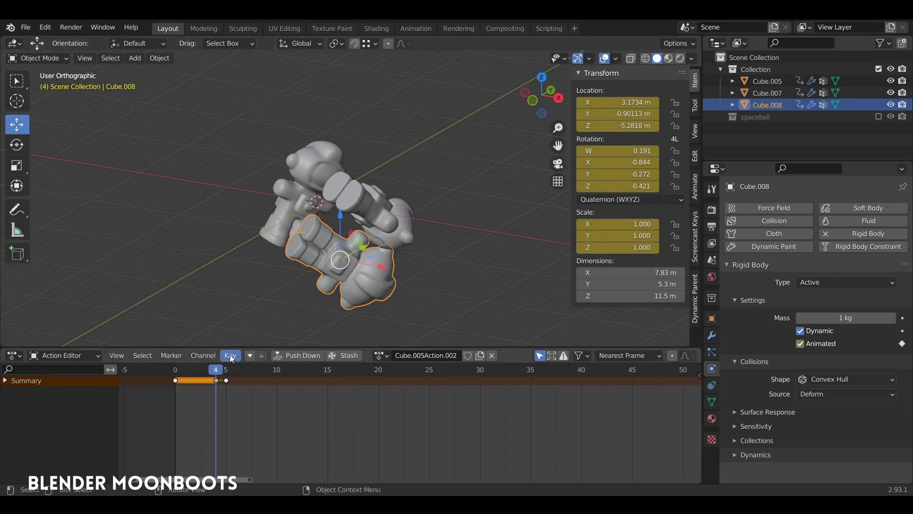
left_click_drag(365, 251, 329, 280)
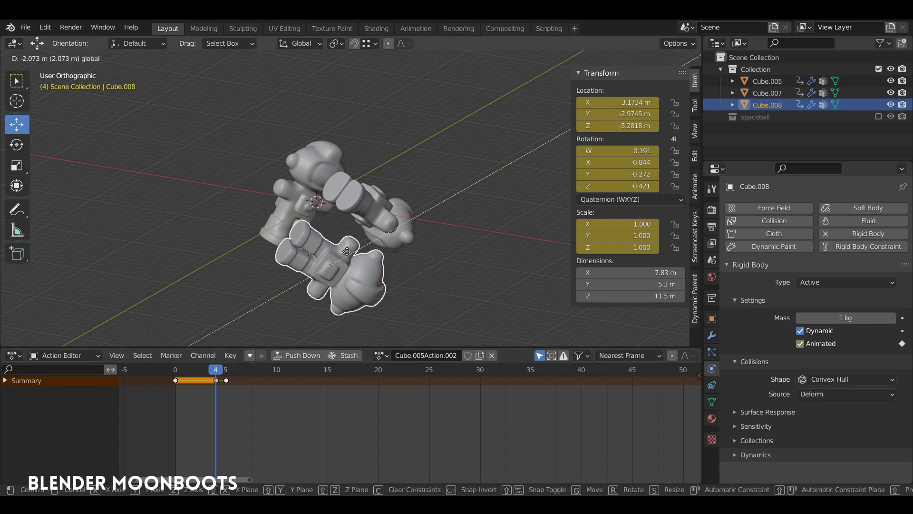
middle_click_drag(328, 280, 423, 276)
left_click_drag(376, 264, 365, 269)
key("i")
left_click(361, 267)
left_click_drag(213, 374, 172, 375)
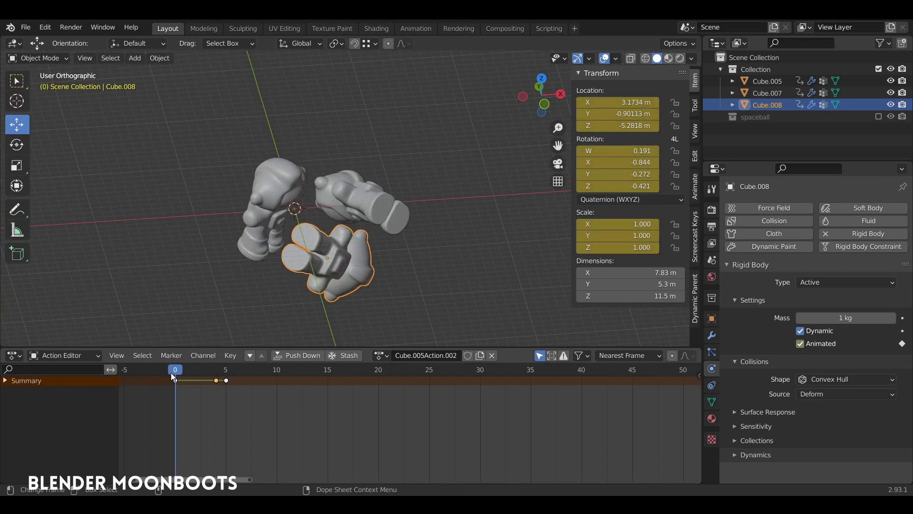
middle_click_drag(235, 313, 331, 250)
- Move Cube.008's starting position along Y and re-key its location, rotation and scale
left_click_drag(297, 242, 316, 253)
mouse_move(315, 254)
middle_mouse_down()
mouse_move(349, 280)
mouse_move(305, 304)
mouse_move(209, 273)
mouse_move(215, 253)
mouse_move(235, 283)
mouse_move(269, 288)
mouse_move(252, 265)
middle_mouse_up()
key("i")
left_click(342, 279)
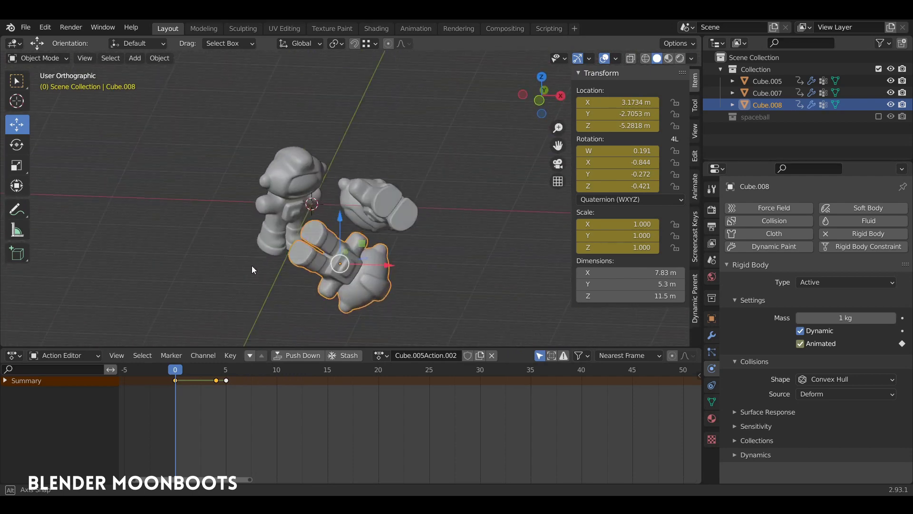
- Play back the three astronauts tumbling, stopping around frame 39
middle_click_drag(239, 327, 393, 282)
key("space")
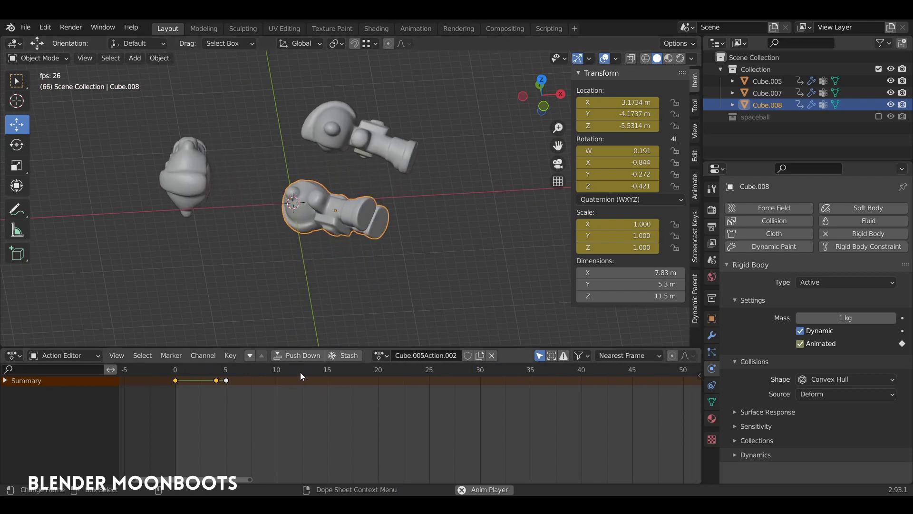
left_click_drag(300, 372, 220, 371)
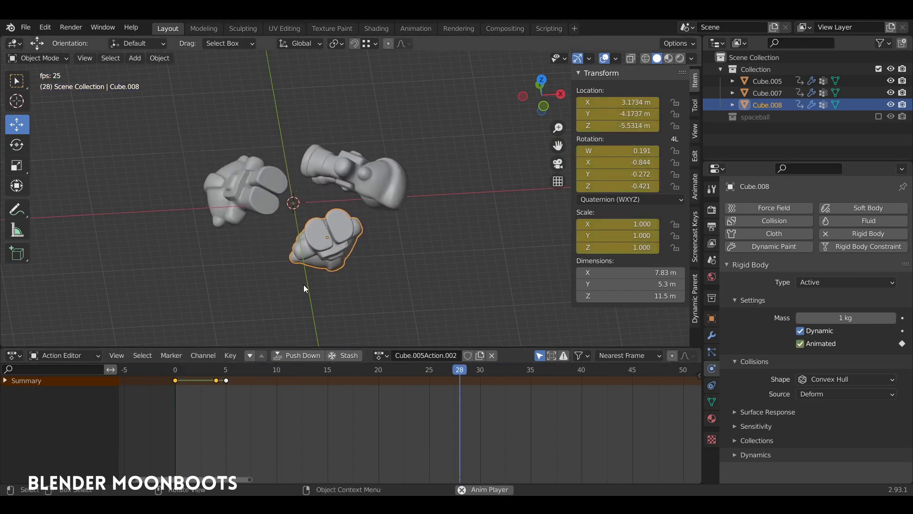
key("space")
middle_click_drag(313, 274, 405, 233)
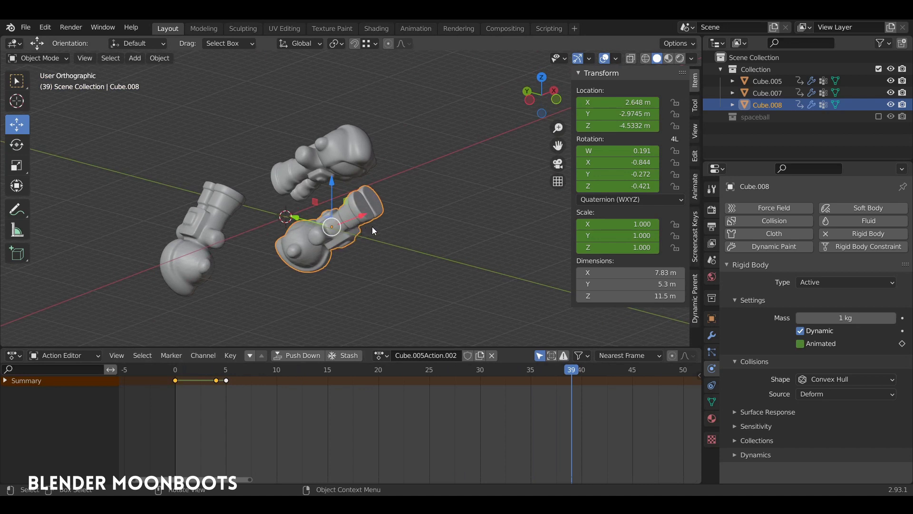
- Add a Force field at the origin with Strength -4148 and play the simulation
key("shift+a")
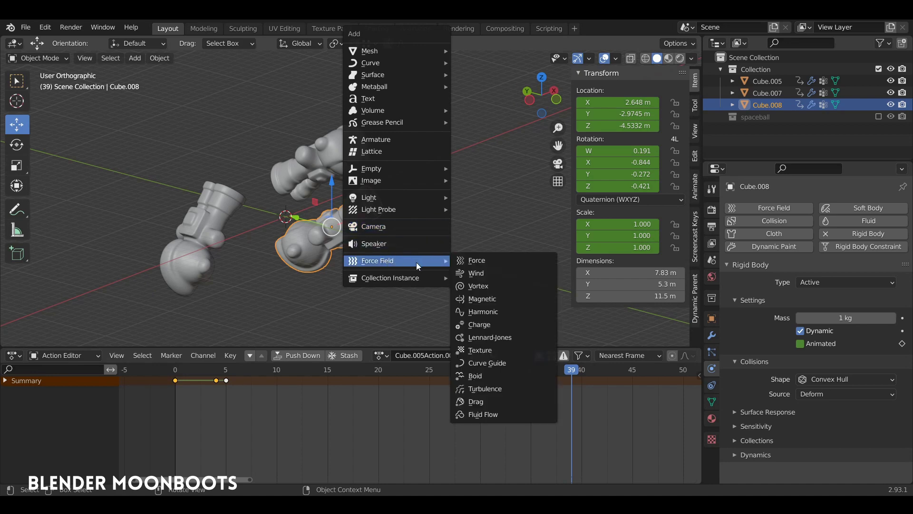
left_click(476, 262)
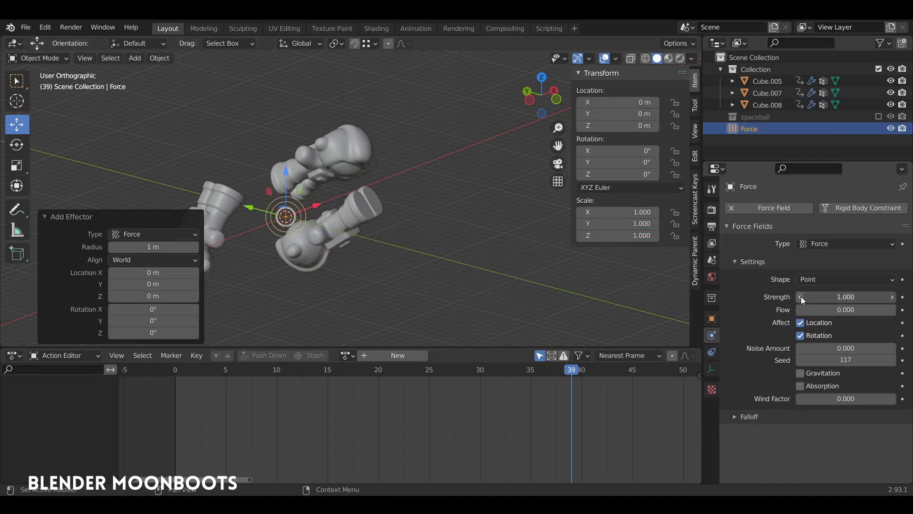
left_click_drag(800, 296, 768, 296)
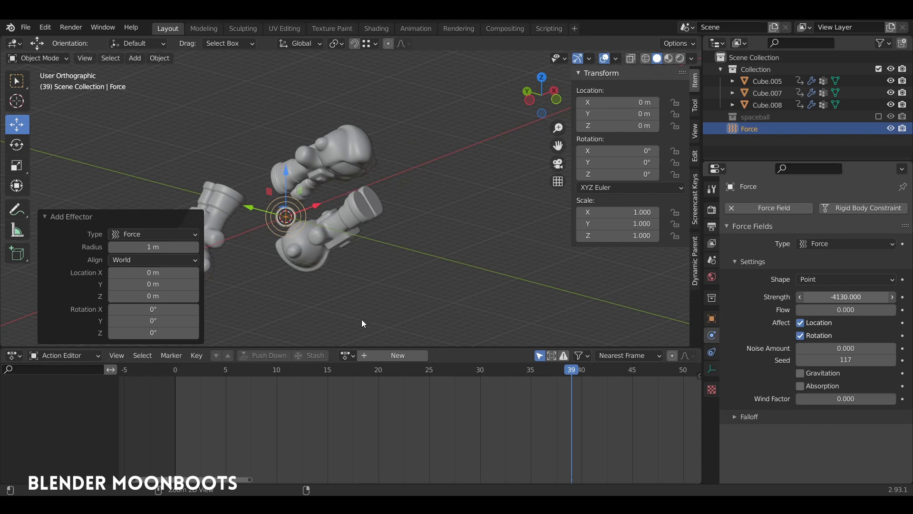
key("space")
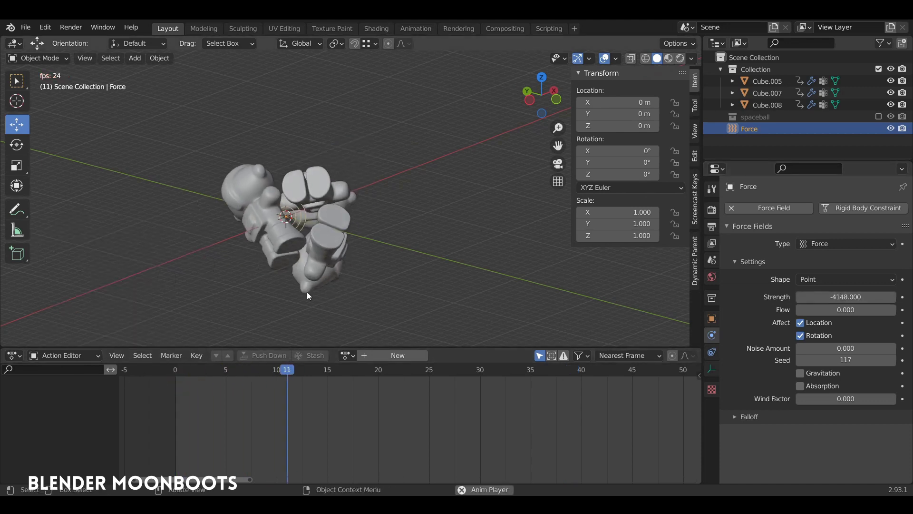